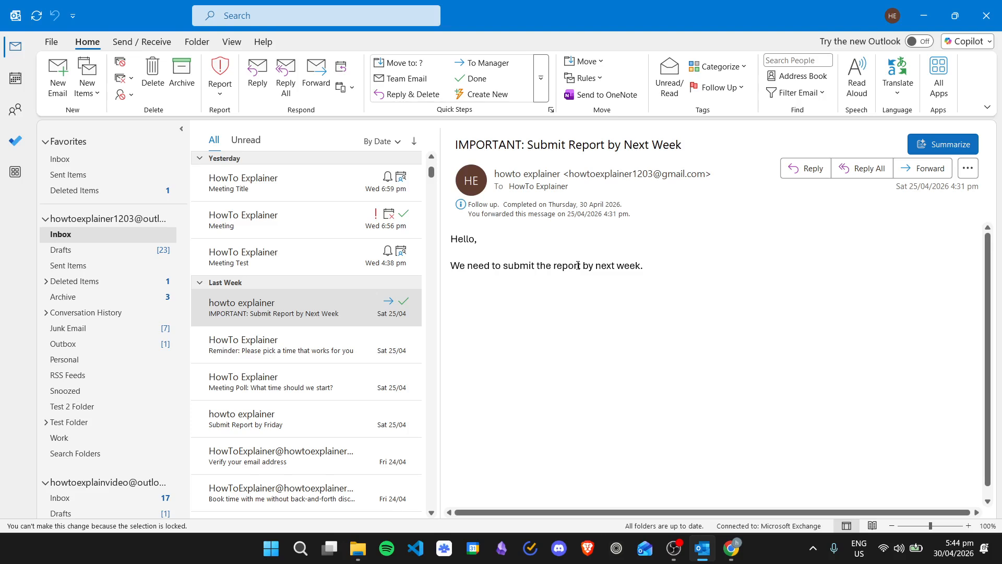
pyautogui.click(540, 87)
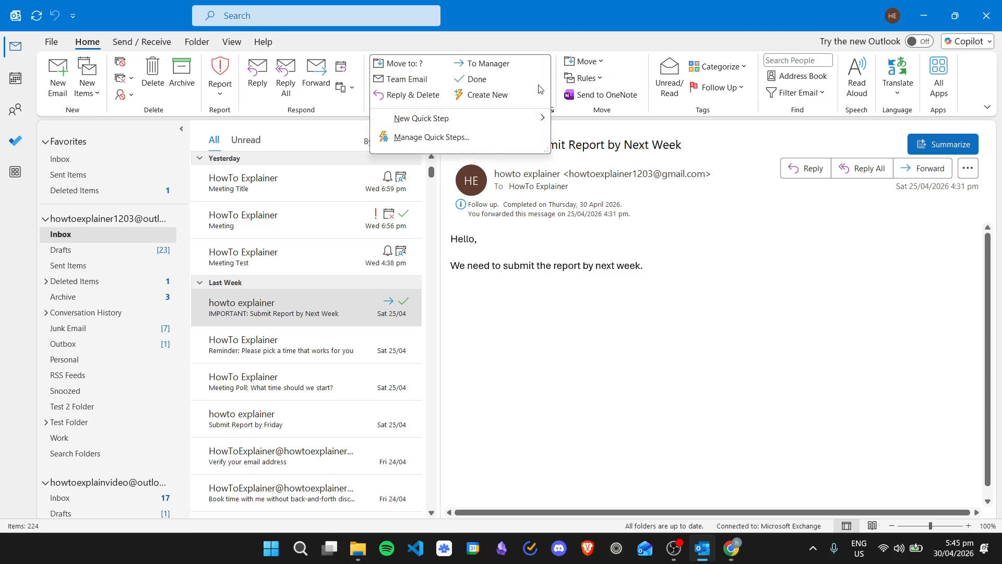
pyautogui.moveTo(514, 120)
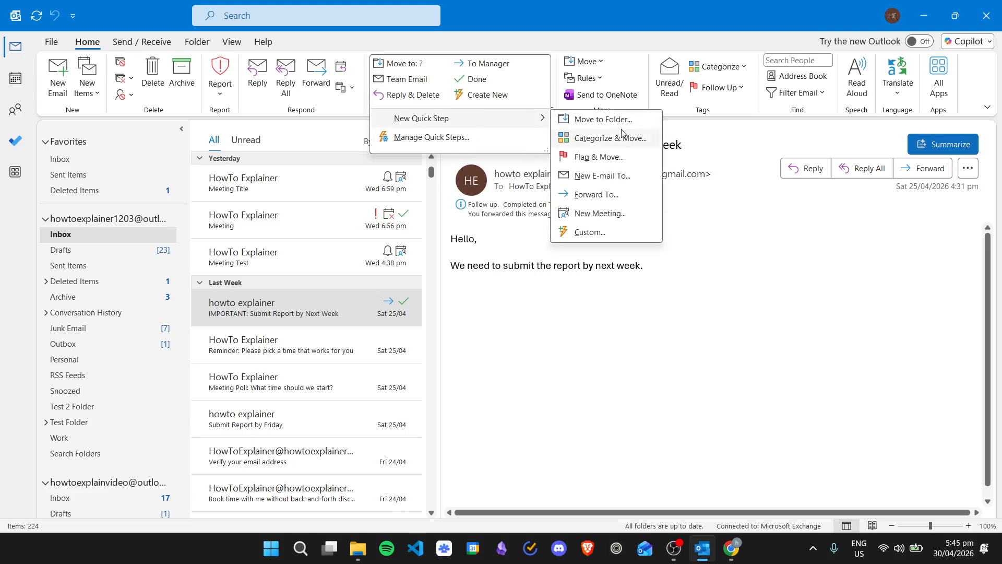
pyautogui.moveTo(482, 120)
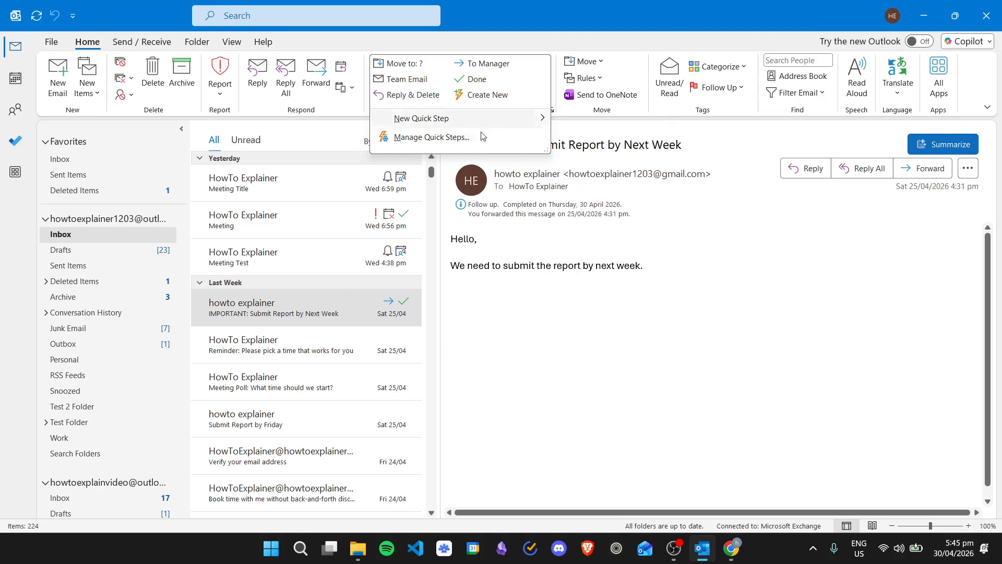
pyautogui.click(571, 17)
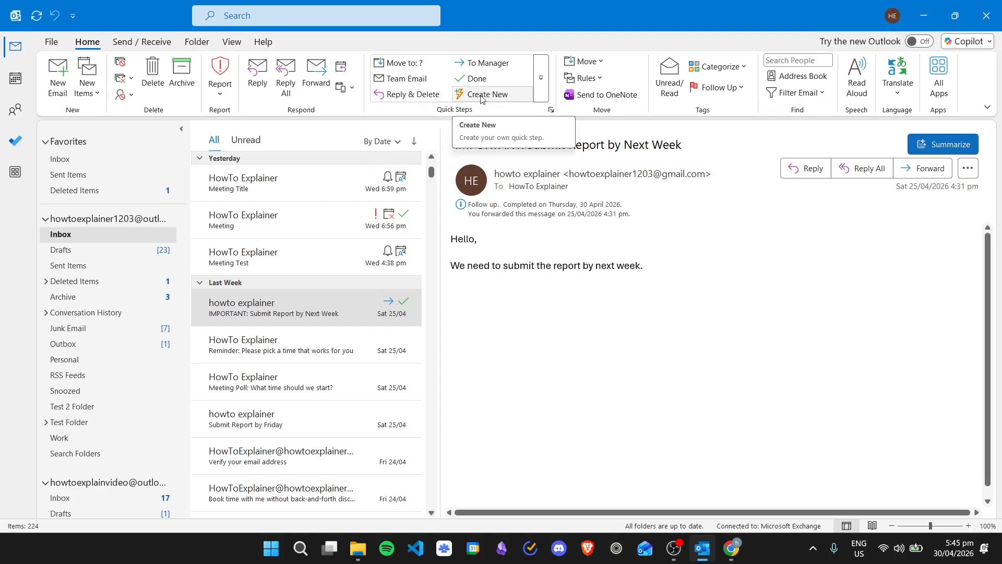
# Review the description and actions of each existing quick step in the Manage Quick Steps dialog, closing it without changes.
pyautogui.click(540, 77)
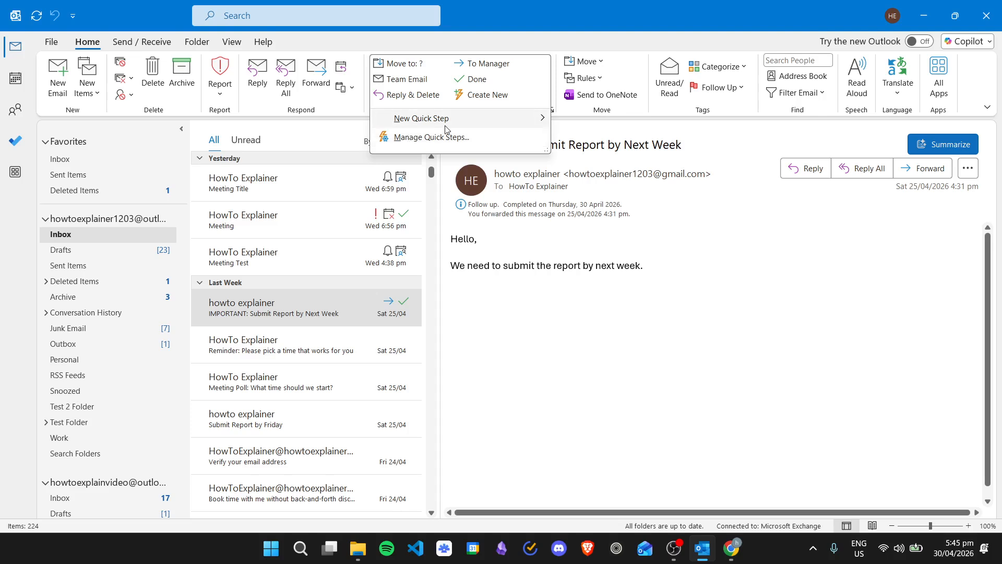
pyautogui.moveTo(444, 121)
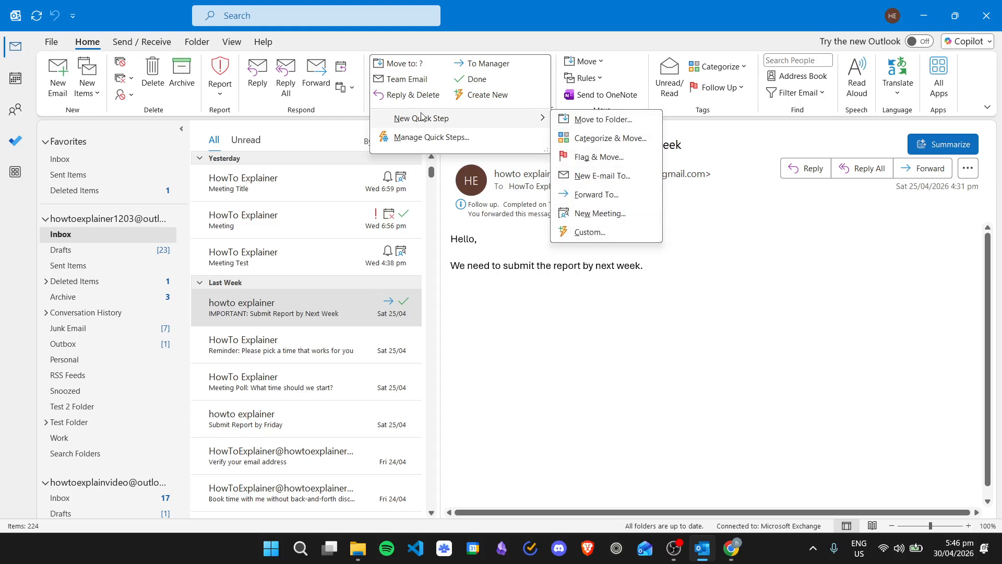
pyautogui.click(459, 137)
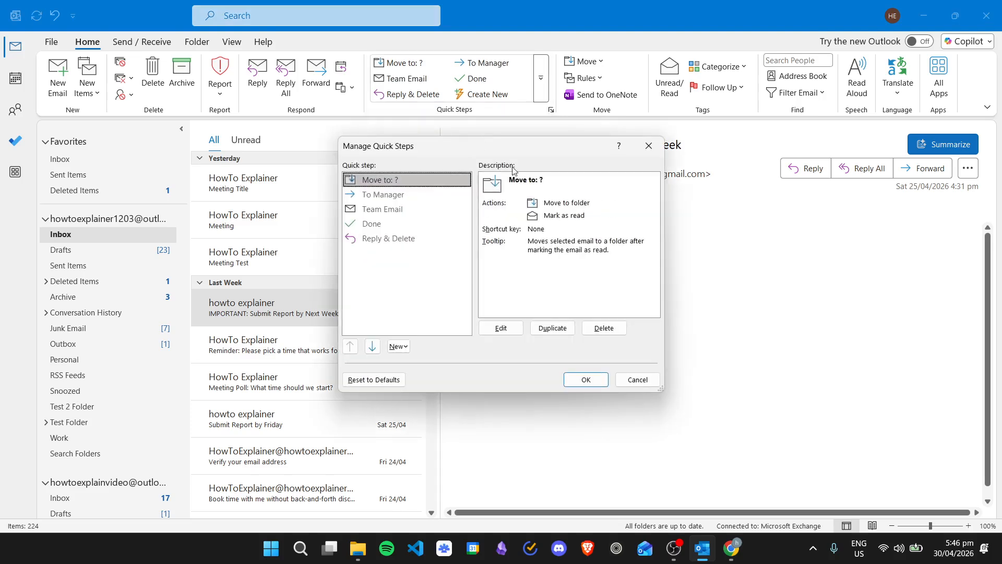
pyautogui.click(417, 195)
pyautogui.click(418, 208)
pyautogui.click(420, 223)
pyautogui.click(429, 238)
pyautogui.click(410, 223)
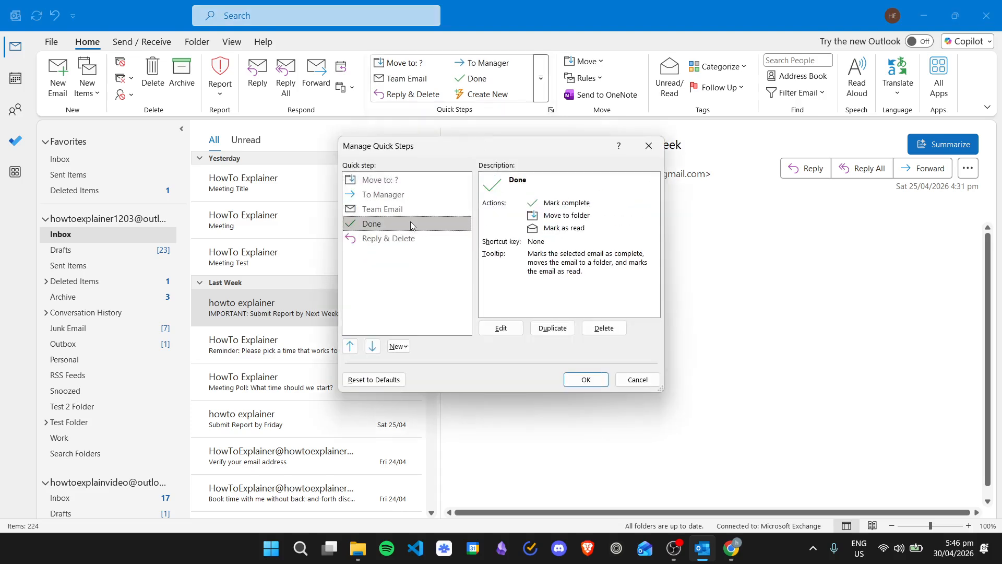
pyautogui.click(411, 209)
pyautogui.click(412, 194)
pyautogui.click(410, 179)
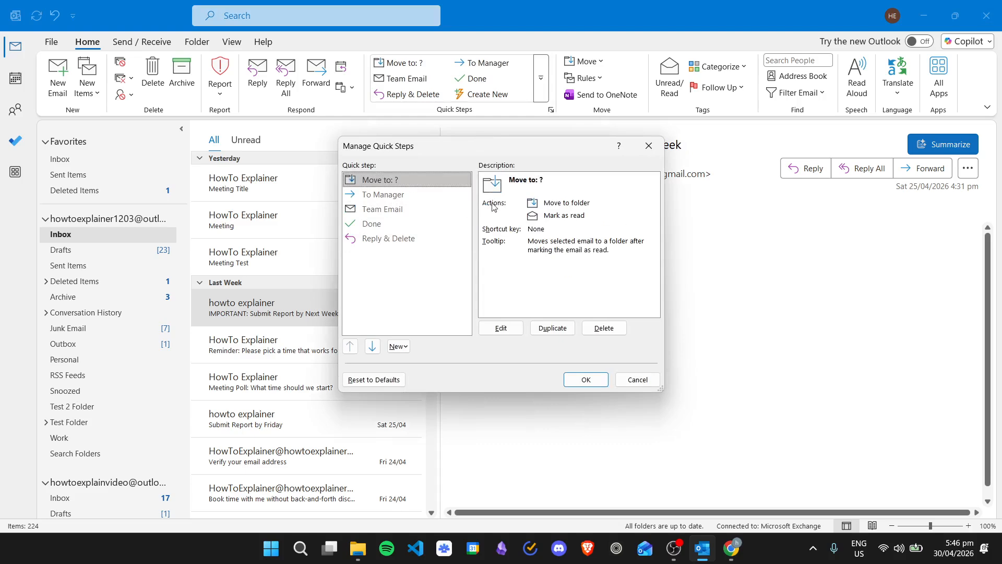
pyautogui.click(649, 146)
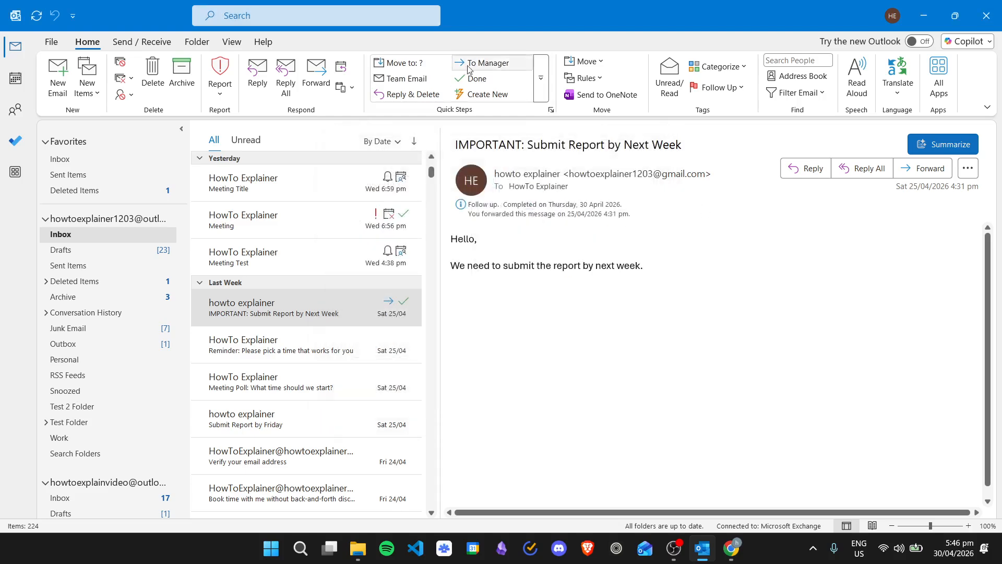
# Complete the first-time setup of the "Move to: ?" quick step with Work as the destination folder, and save it.
pyautogui.click(421, 64)
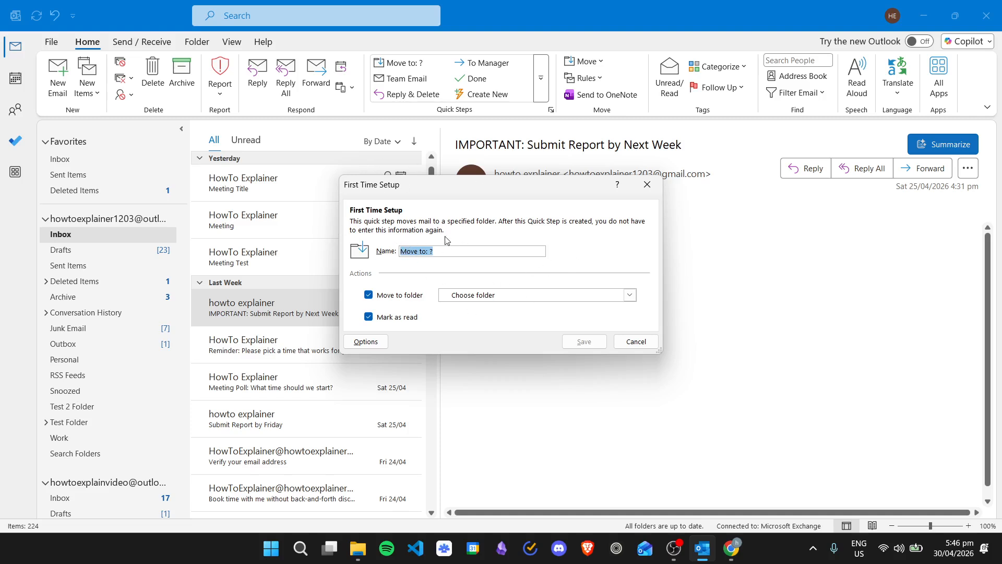
pyautogui.click(459, 254)
pyautogui.click(629, 295)
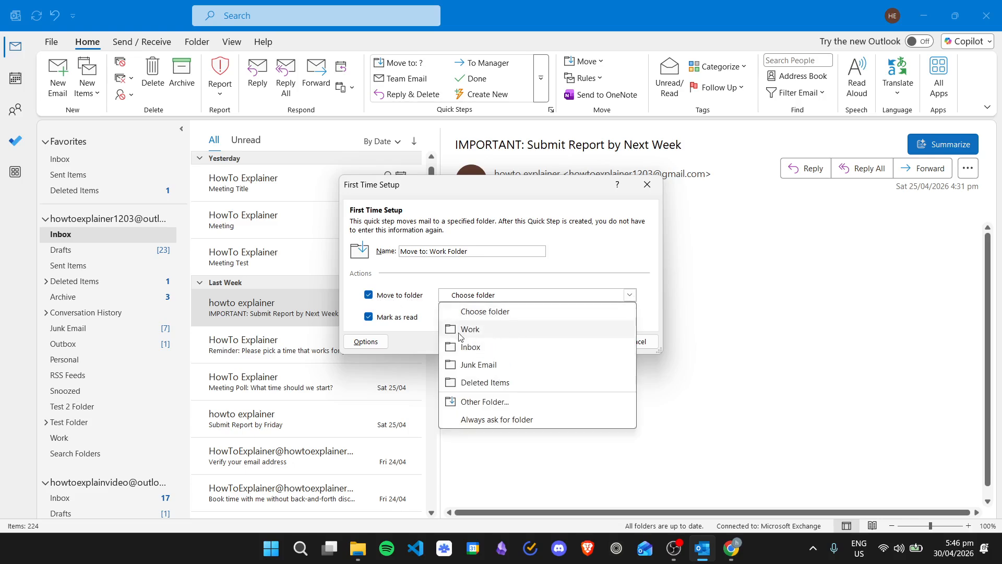
pyautogui.click(476, 334)
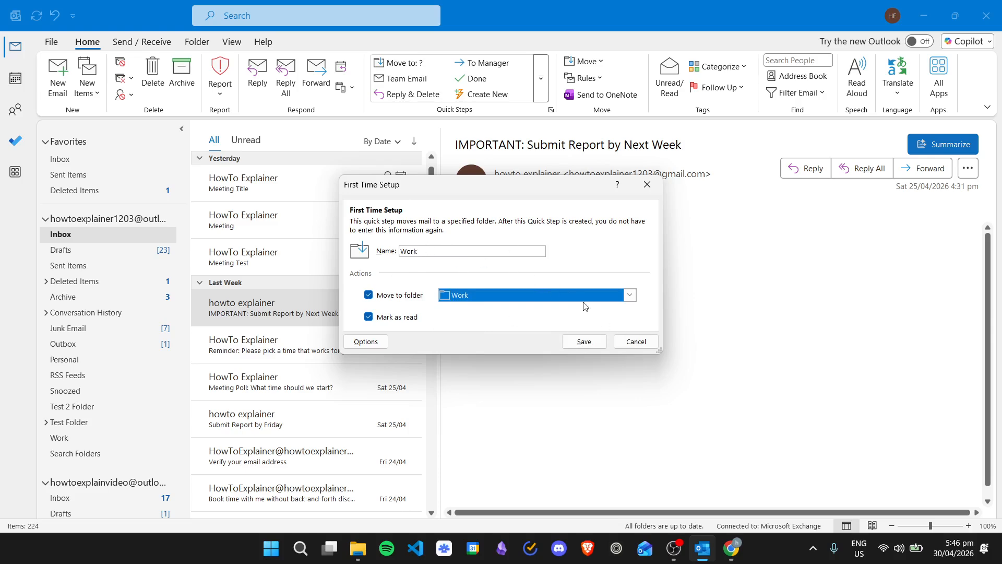
pyautogui.click(585, 342)
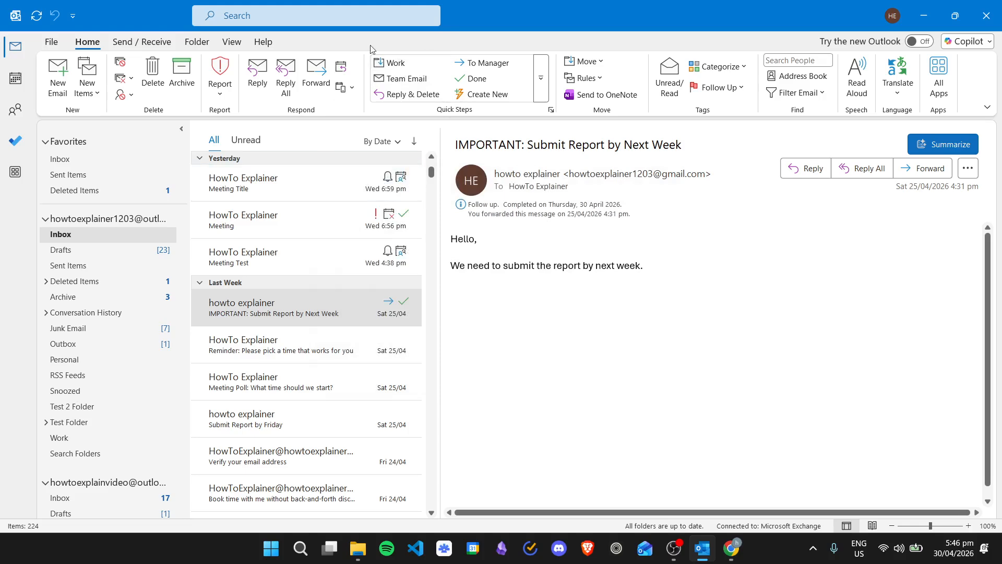
pyautogui.rightClick(387, 65)
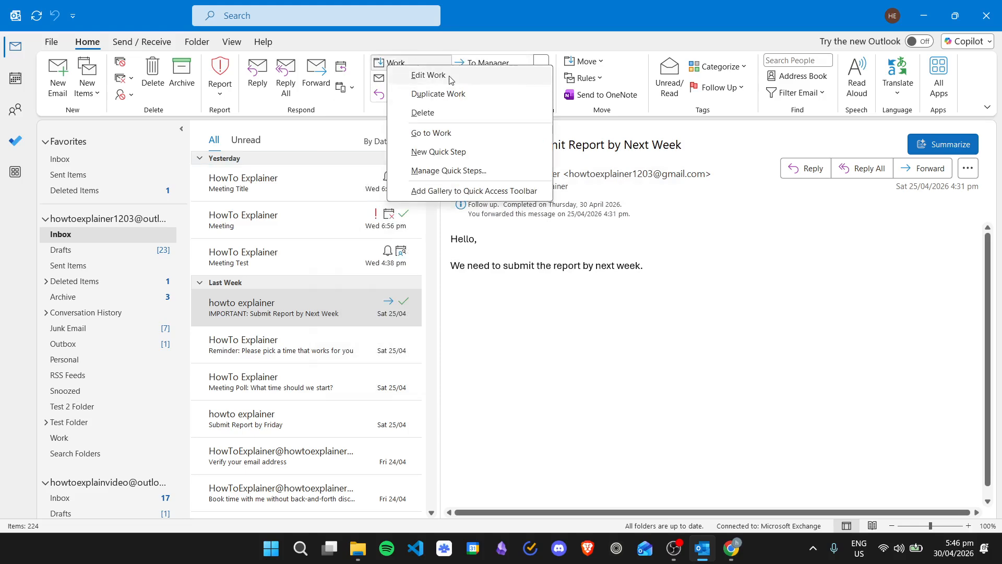
pyautogui.click(426, 76)
pyautogui.click(392, 127)
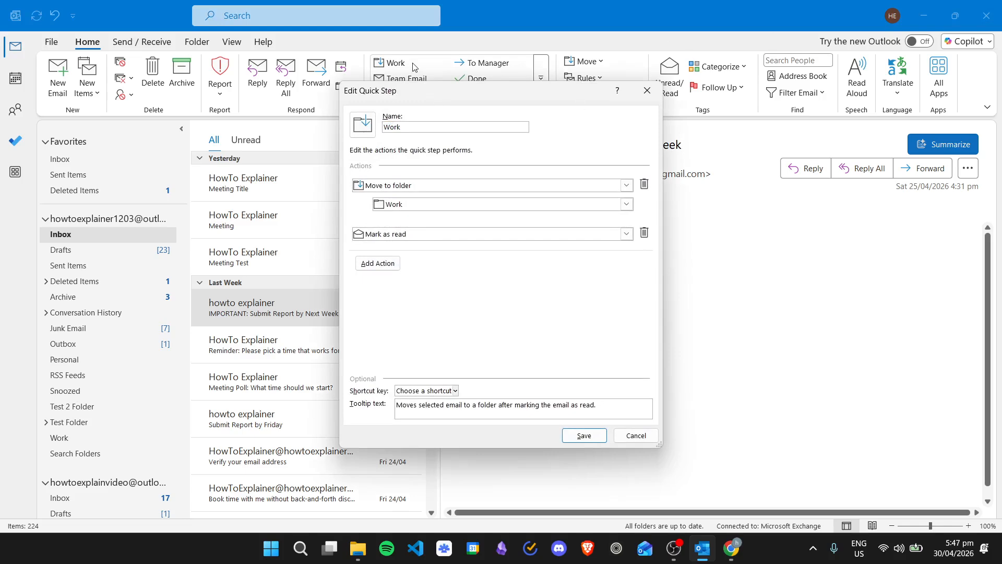
pyautogui.click(647, 91)
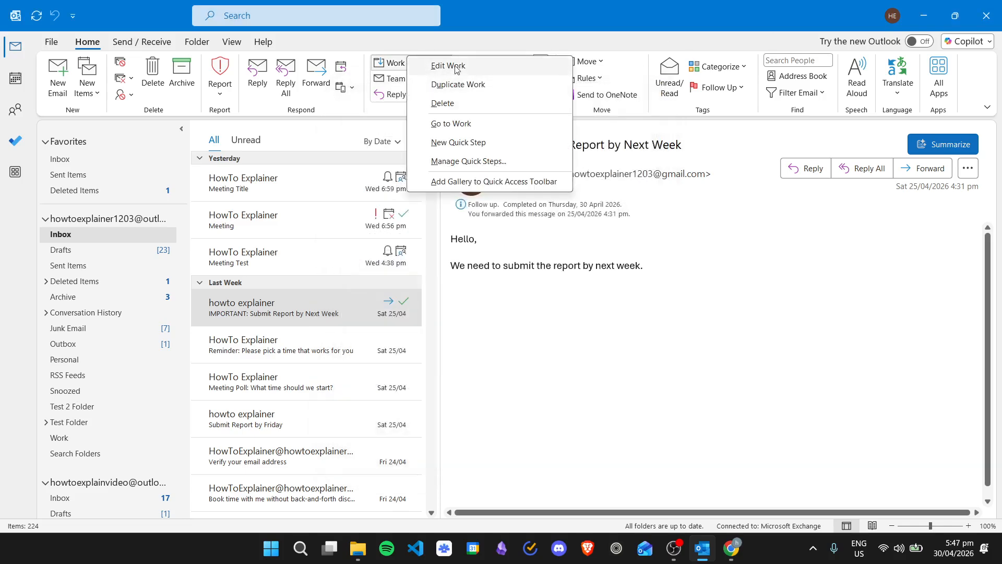
# Rename the Work quick step to "Move to: Work Folder" and save the change.
pyautogui.click(425, 65)
pyautogui.click(389, 127)
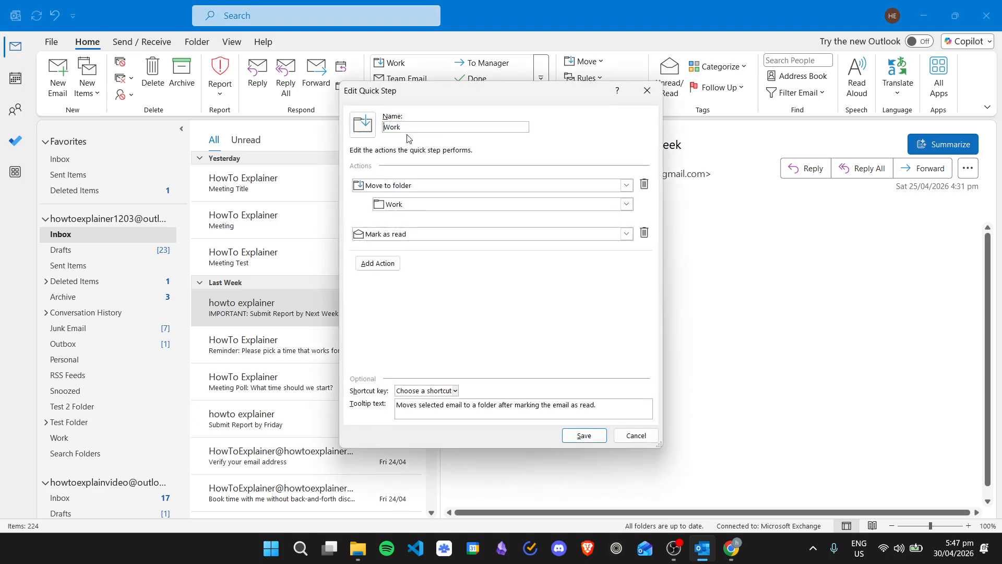
pyautogui.write('Move to:')
pyautogui.click(580, 435)
# Run the "Move to: Work Folder" quick step on the selected "IMPORTANT: Submit Report by Next Week" email and open the Work folder.
pyautogui.click(407, 63)
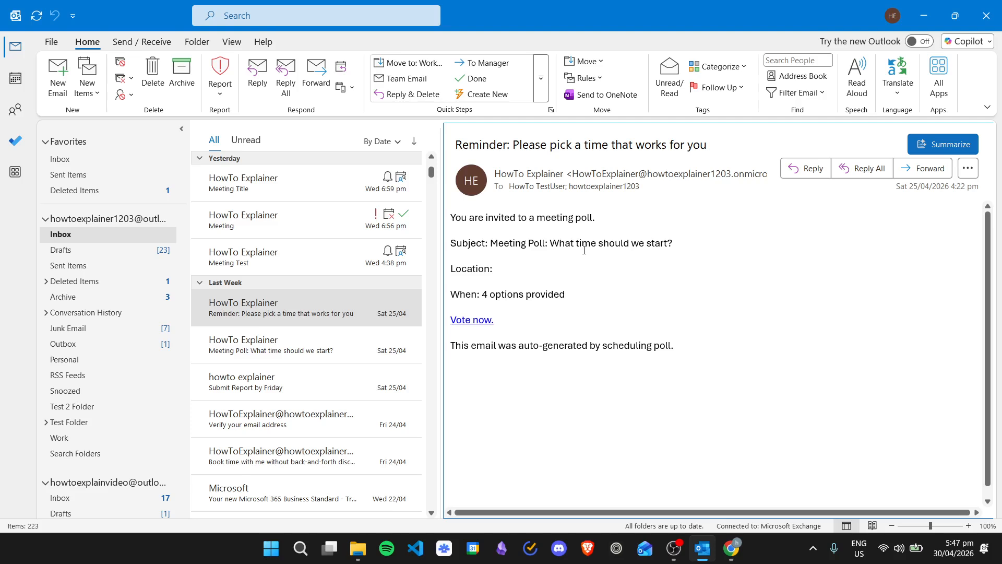
pyautogui.click(55, 442)
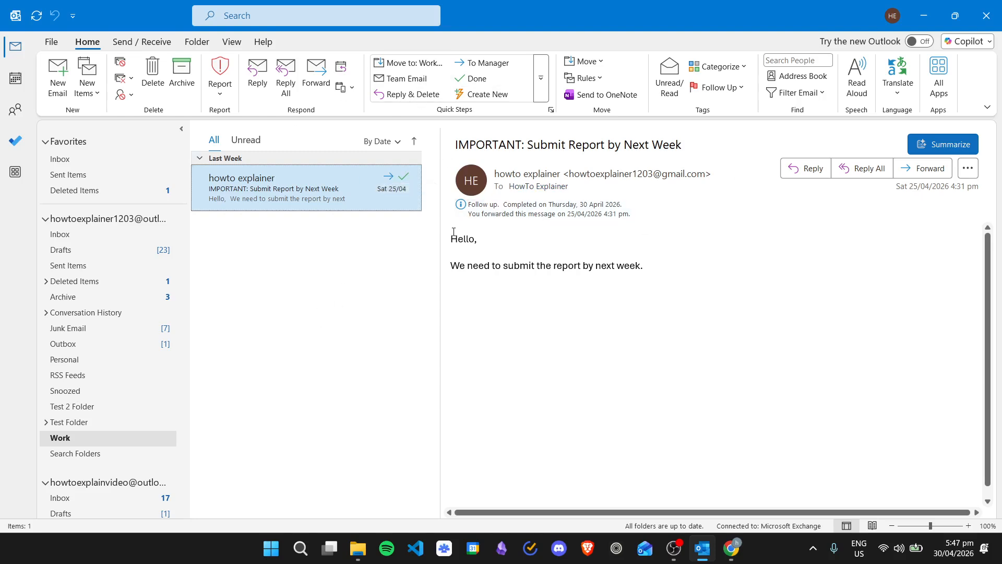
# Start a new custom quick step and, after browsing the available actions, choose "Create an appointment with attachment" as its action.
pyautogui.click(541, 78)
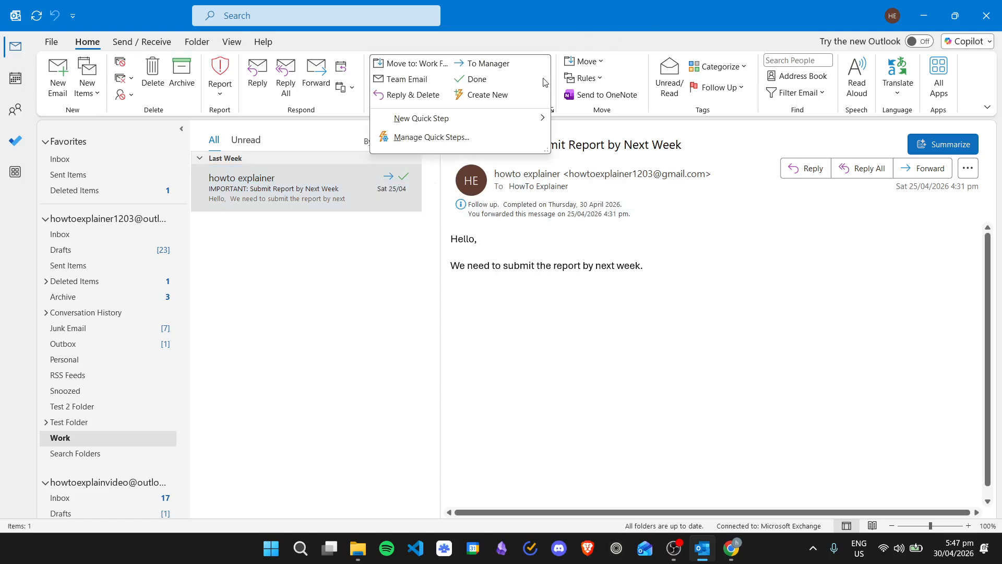
pyautogui.moveTo(426, 120)
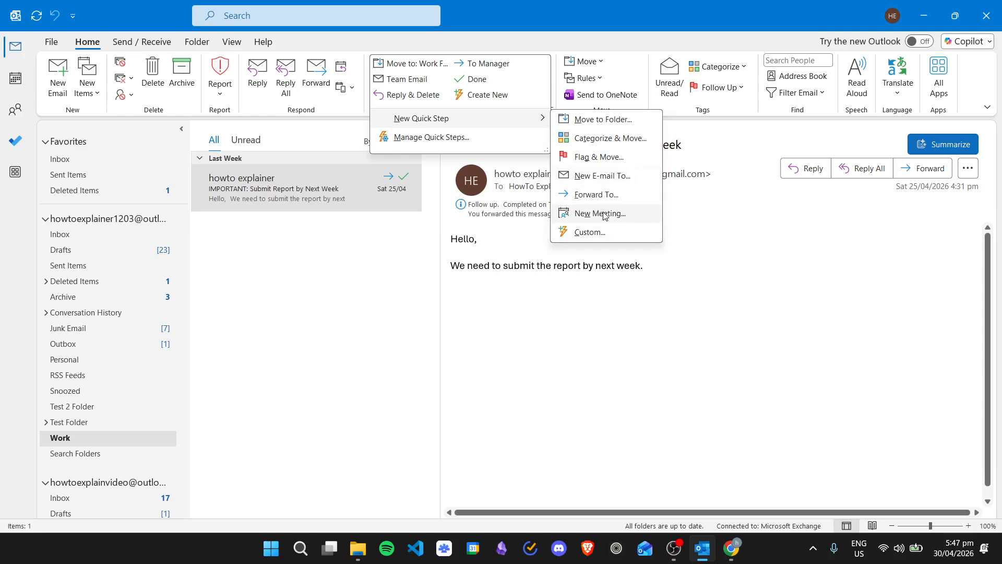
pyautogui.click(621, 232)
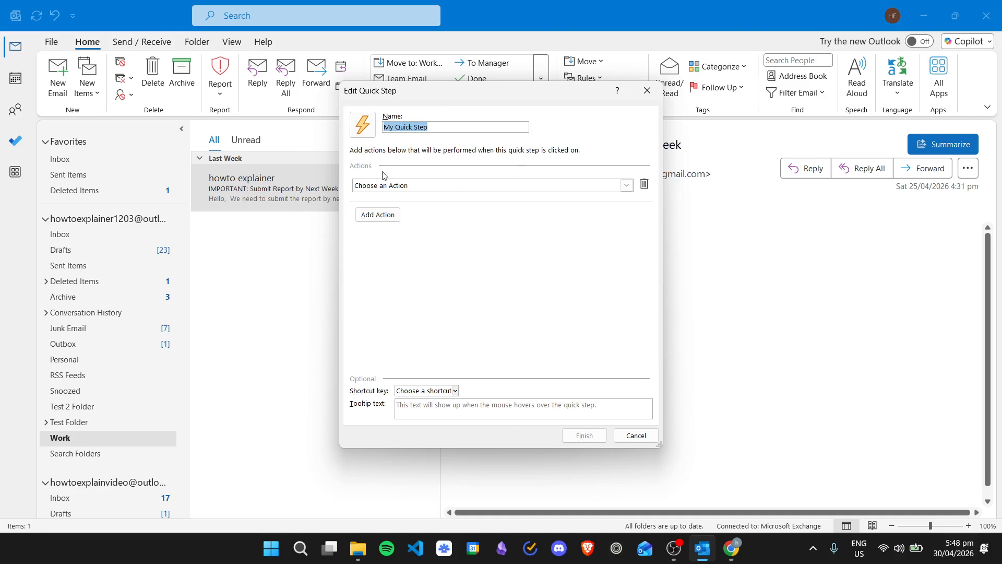
pyautogui.click(425, 187)
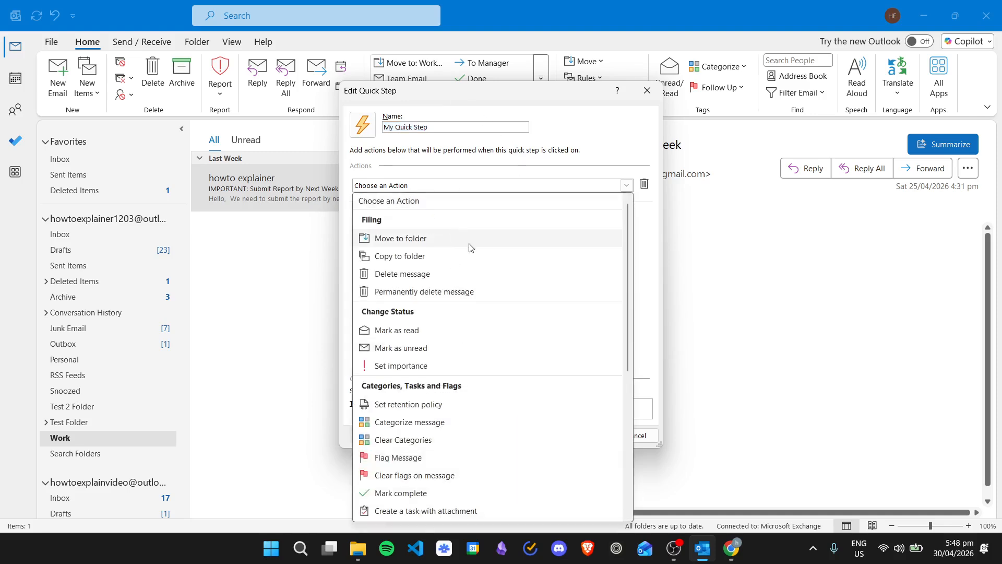
pyautogui.scroll(-1, 485, 277)
pyautogui.scroll(1, 484, 313)
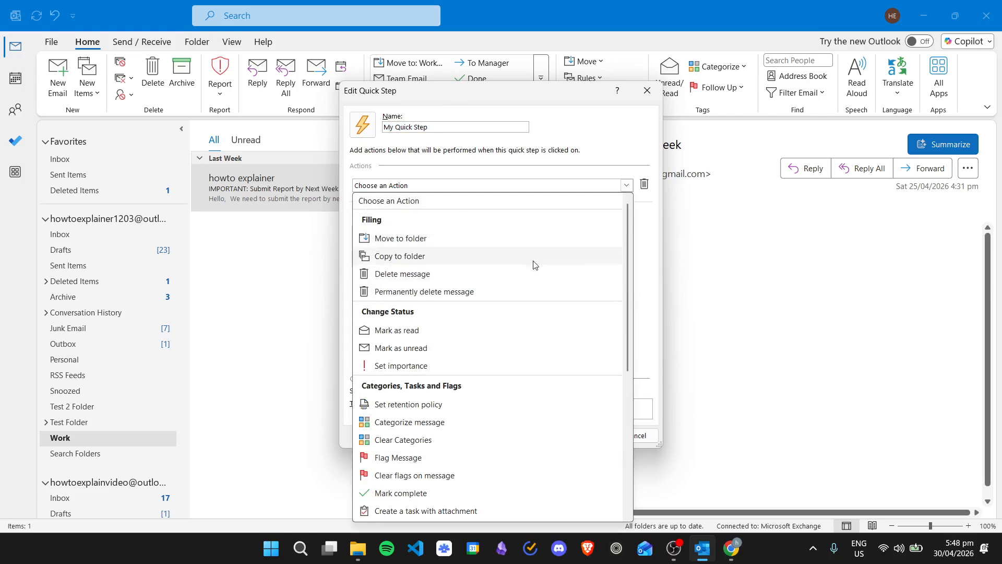
pyautogui.scroll(-2, 535, 264)
pyautogui.scroll(2, 534, 236)
pyautogui.scroll(-1, 532, 237)
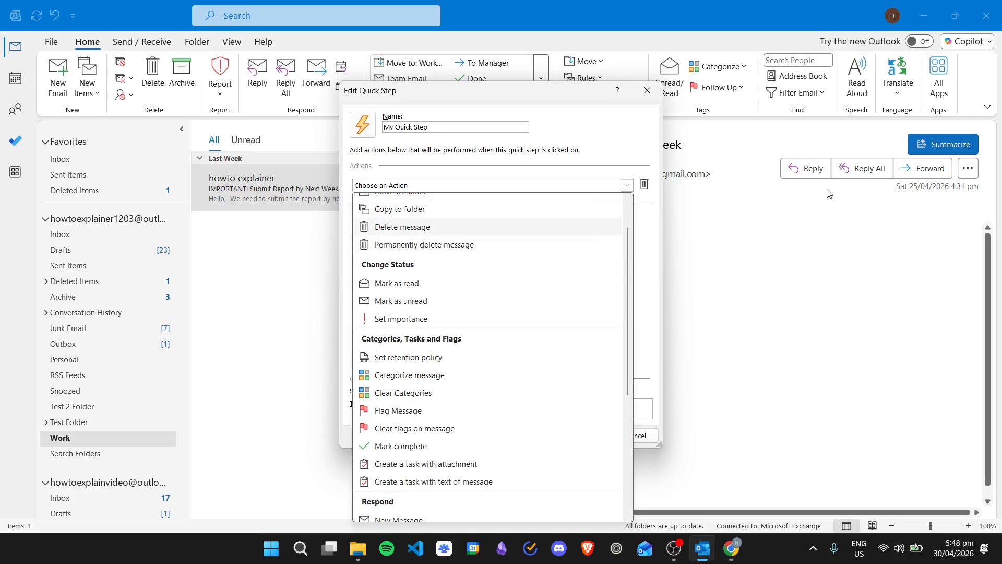
pyautogui.scroll(-1, 543, 241)
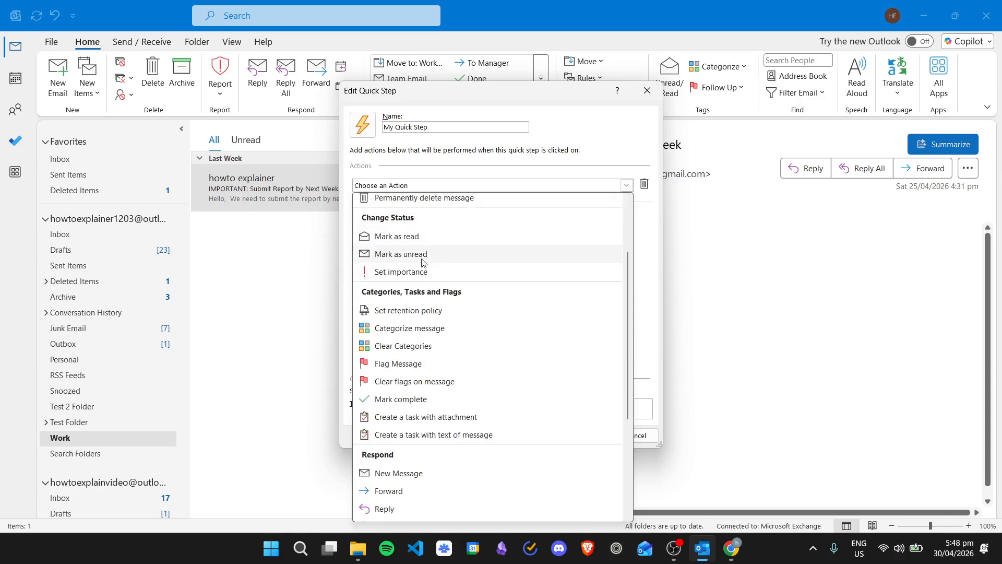
pyautogui.scroll(-1, 542, 242)
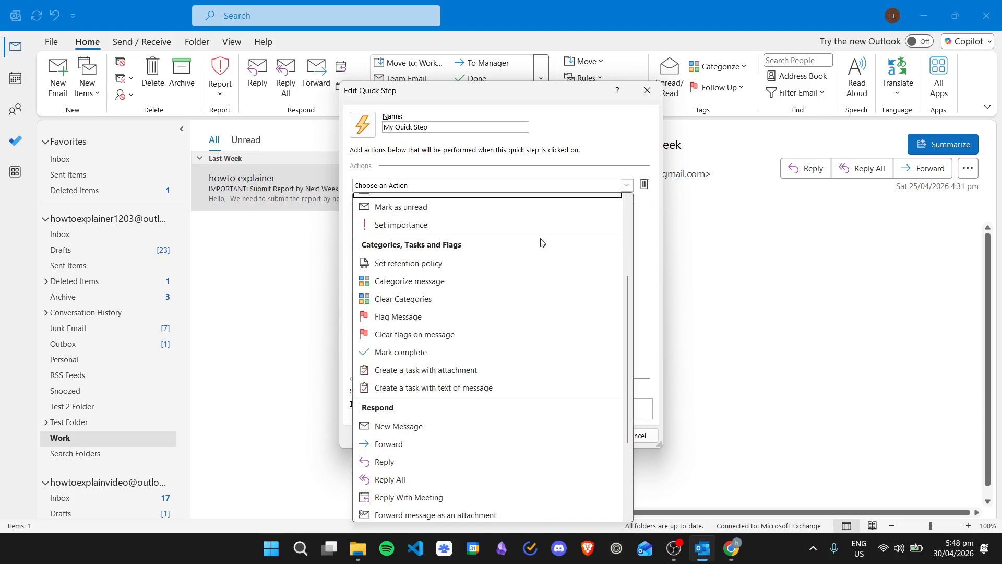
pyautogui.scroll(-1, 579, 252)
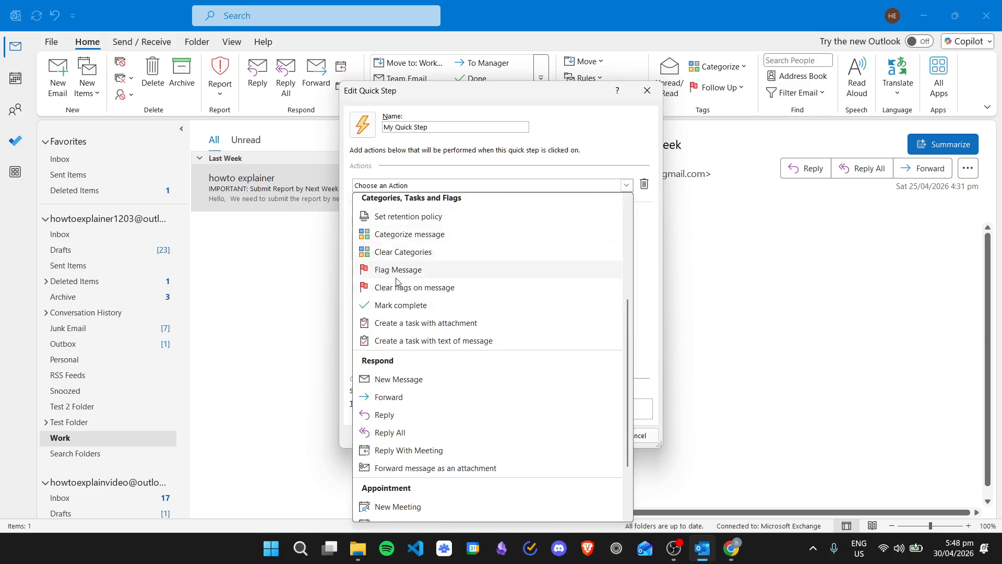
pyautogui.scroll(-2, 495, 272)
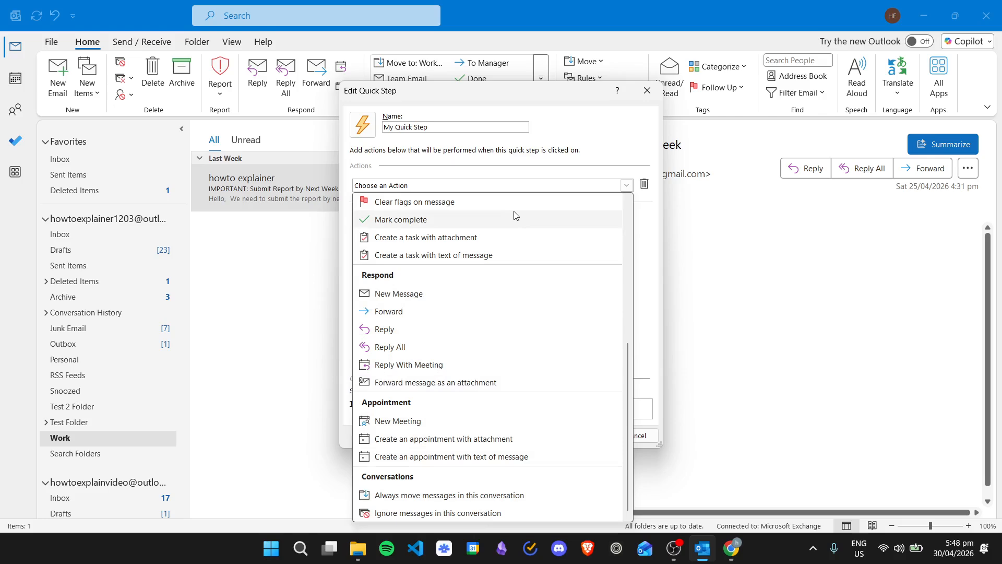
pyautogui.scroll(5, 537, 306)
pyautogui.scroll(-4, 531, 277)
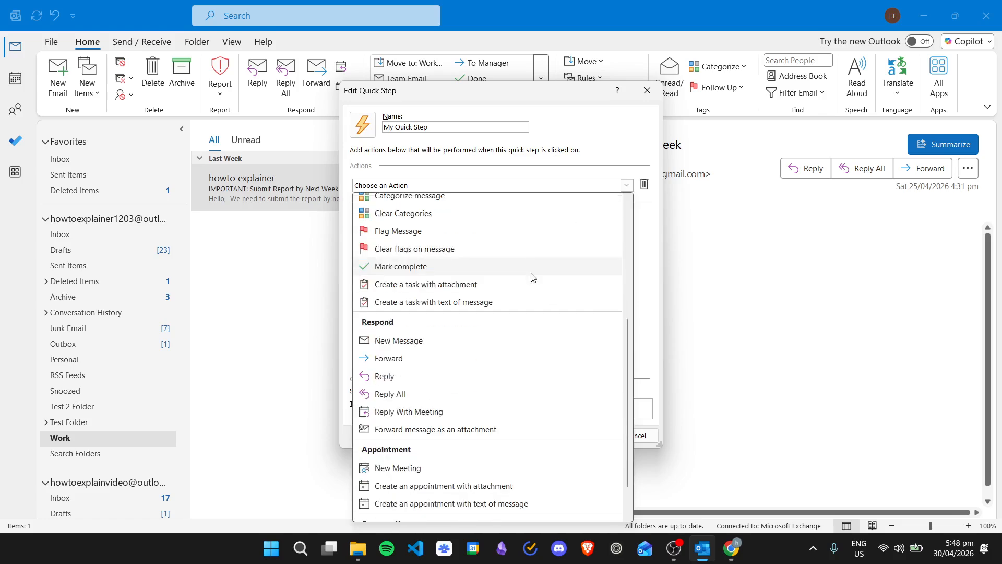
pyautogui.scroll(-1, 511, 263)
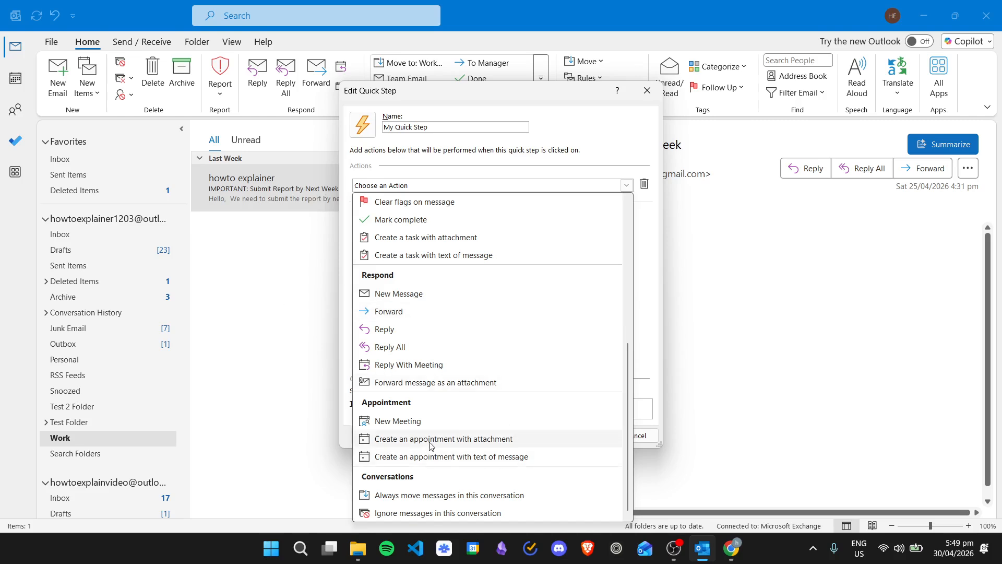
pyautogui.click(488, 439)
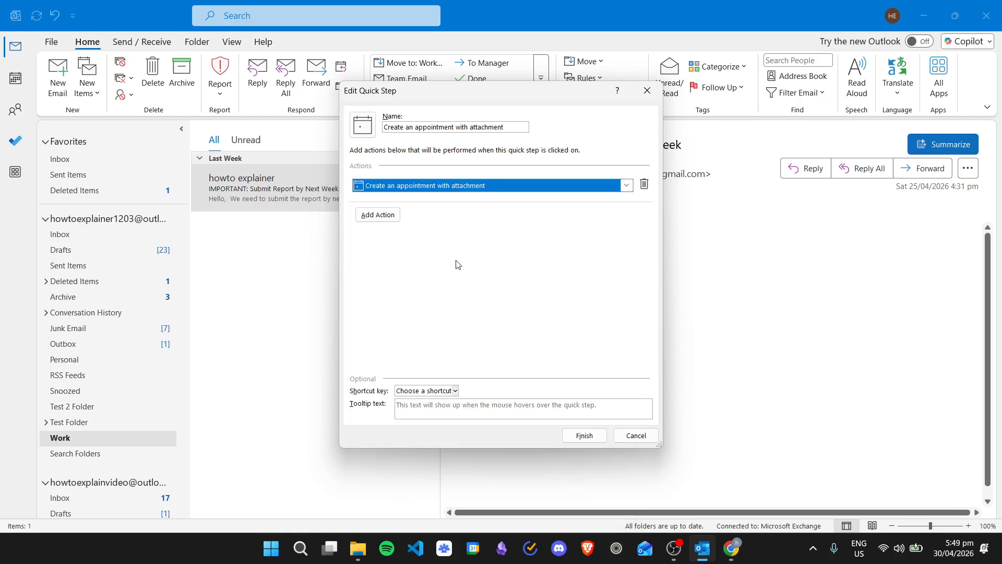
# Add two further empty actions to the custom quick step, and remove both of them again.
pyautogui.click(382, 218)
pyautogui.click(375, 245)
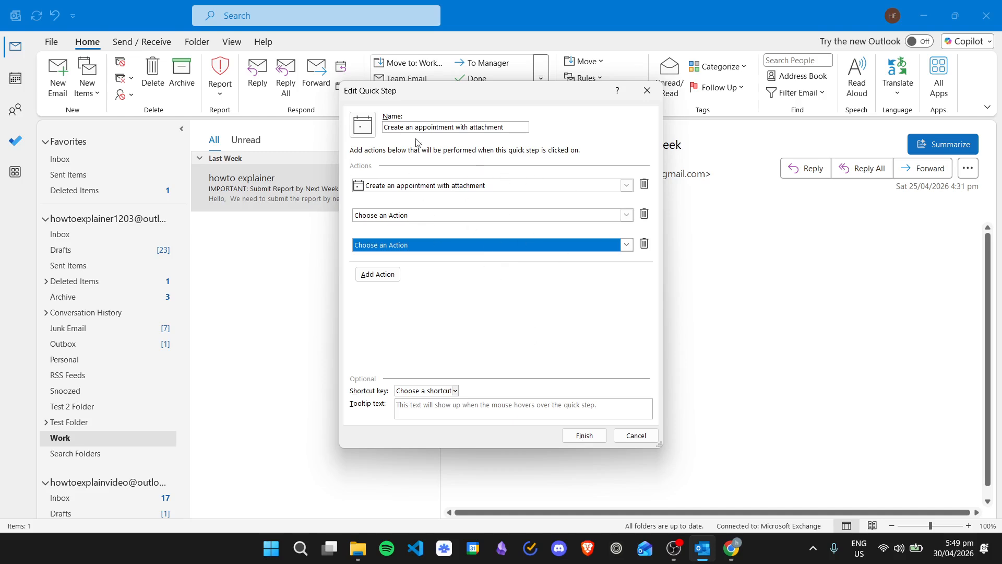
pyautogui.click(644, 244)
pyautogui.click(643, 216)
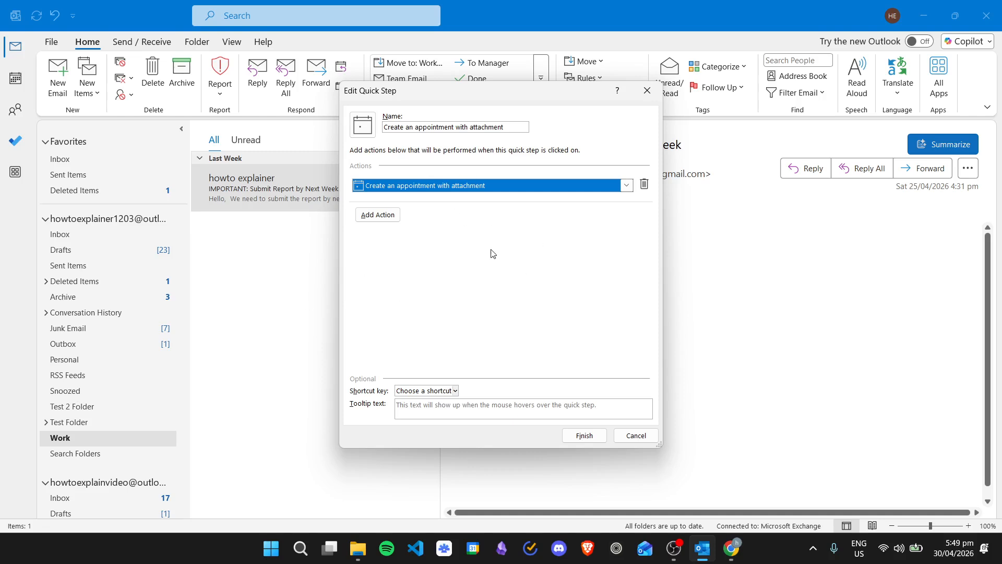
# Look over the available shortcut keys and finish the "Create an appointment with attachment" quick step without assigning one.
pyautogui.click(455, 391)
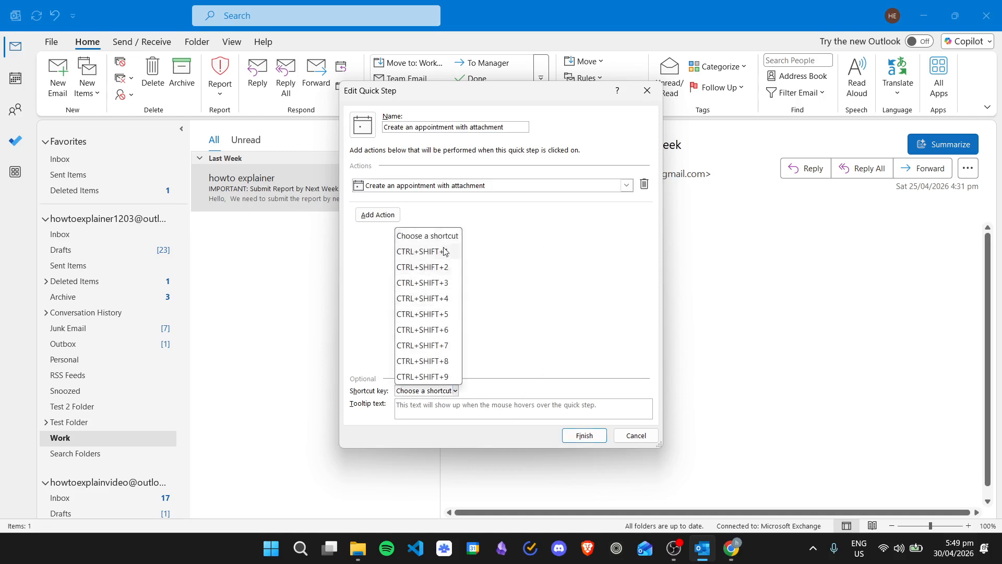
pyautogui.click(566, 275)
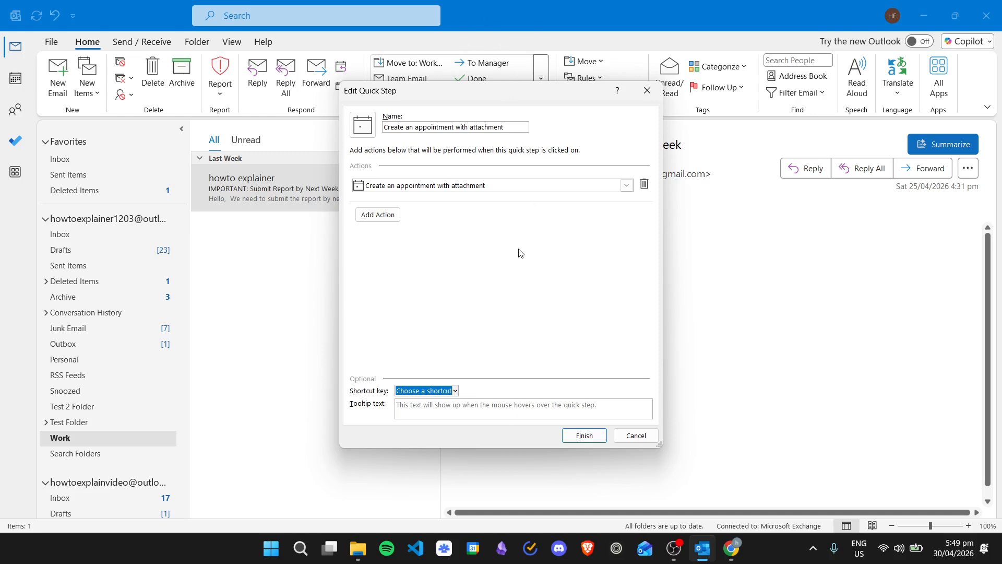
pyautogui.click(592, 437)
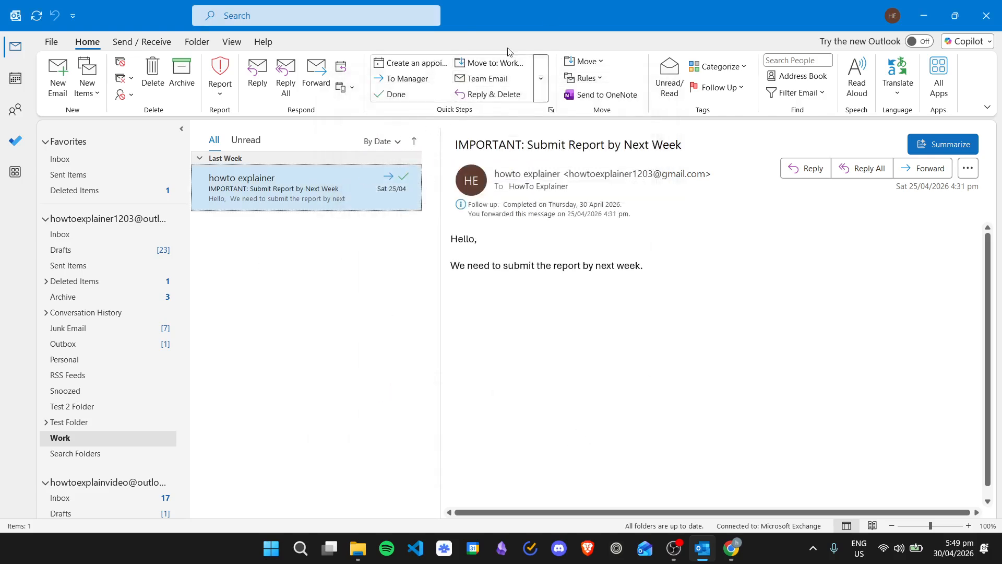
# Review the descriptions of the Move to: Work Folder and Team Email quick steps in Manage Quick Steps, and close it.
pyautogui.rightClick(418, 69)
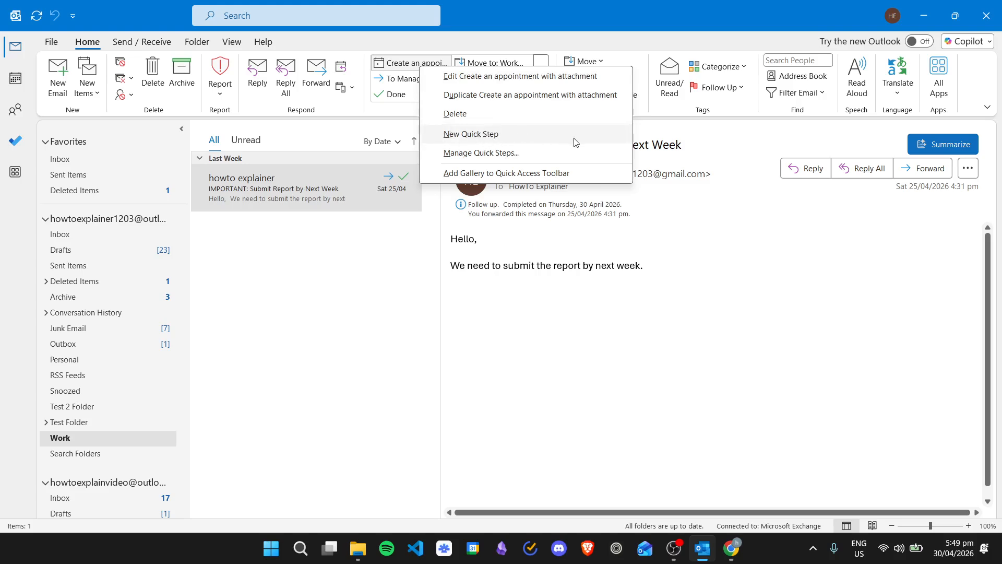
pyautogui.click(536, 156)
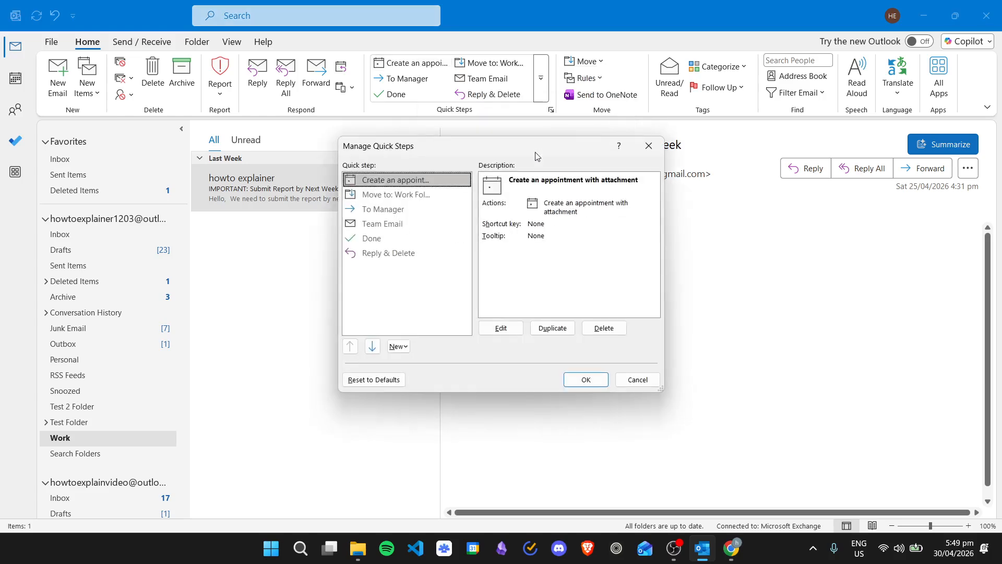
pyautogui.click(445, 194)
pyautogui.click(445, 223)
pyautogui.click(649, 145)
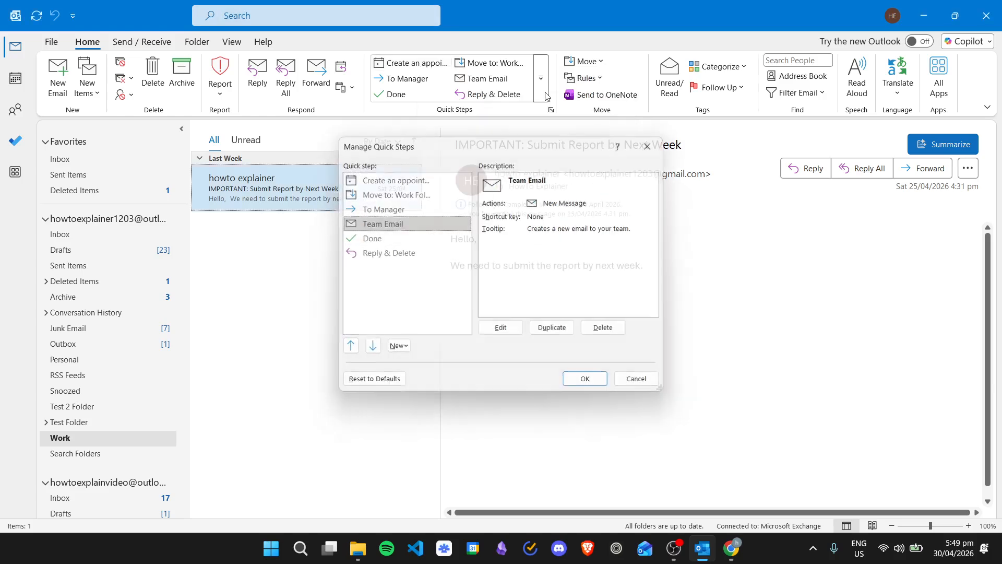
# Add the Quick Steps gallery to the Quick Access Toolbar and open it from there.
pyautogui.rightClick(424, 63)
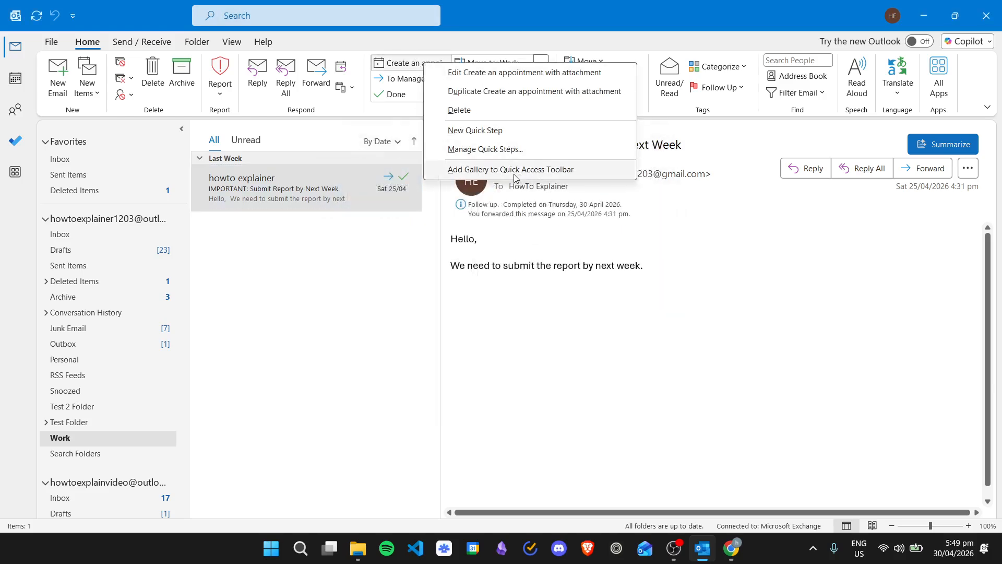
pyautogui.click(544, 170)
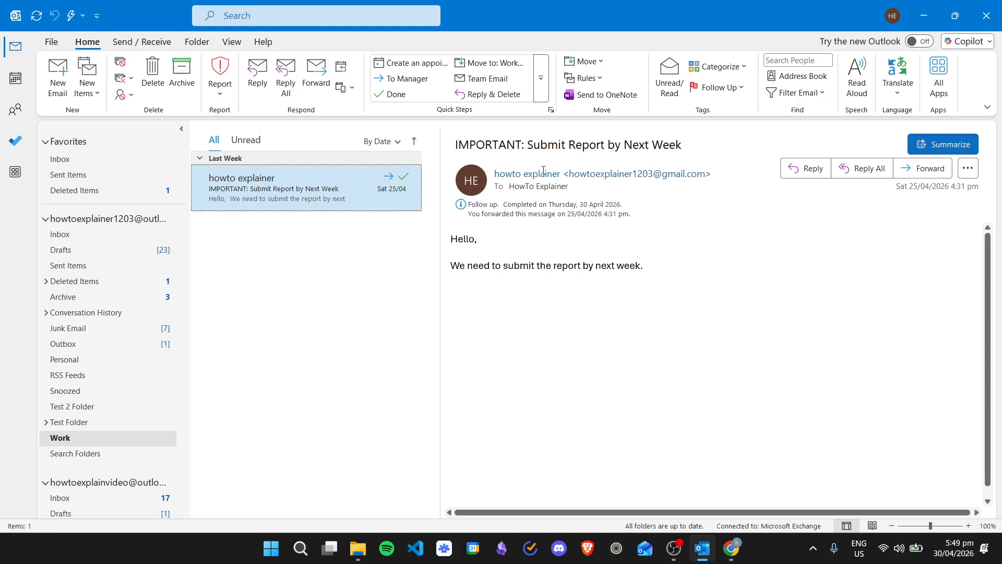
pyautogui.click(80, 14)
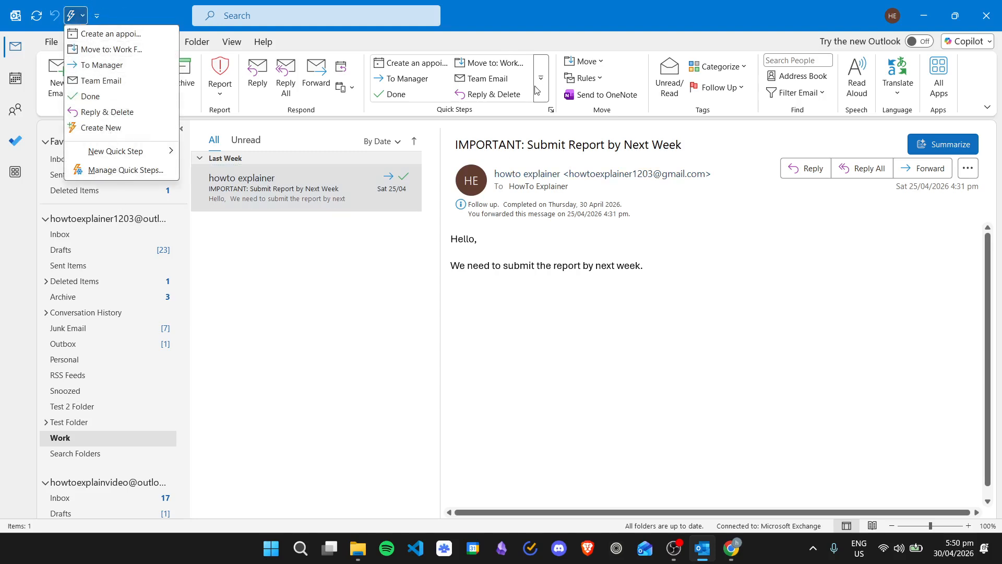
# Open the "Create an appointment with attachment" quick step for editing, view its icon choices, and close it without changes.
pyautogui.rightClick(411, 59)
pyautogui.rightClick(403, 65)
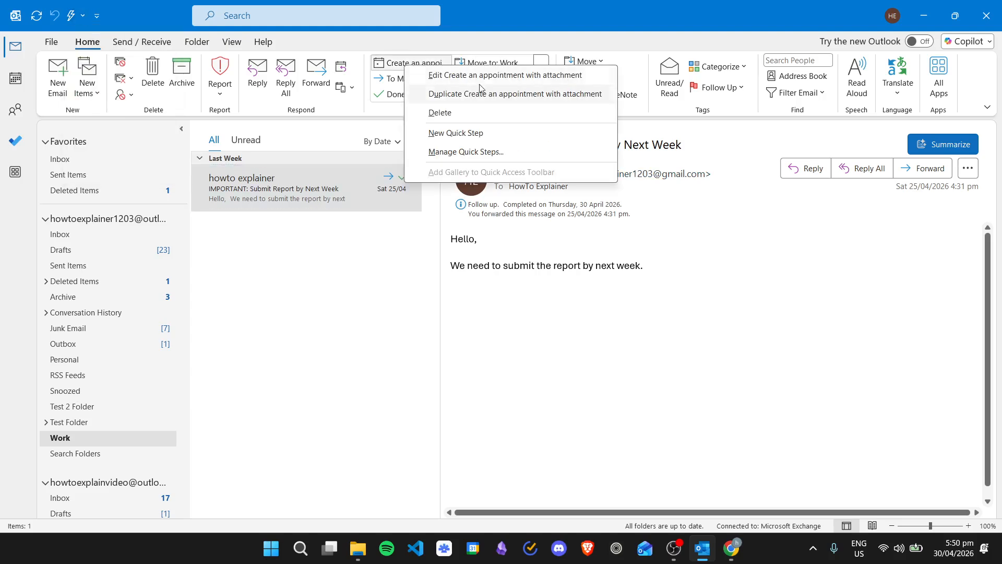
pyautogui.click(600, 75)
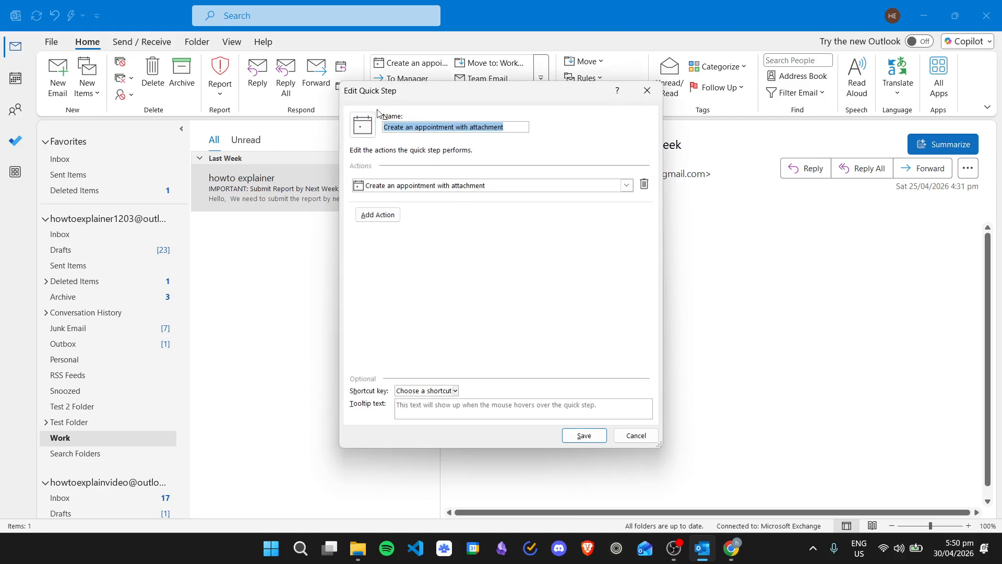
pyautogui.click(362, 126)
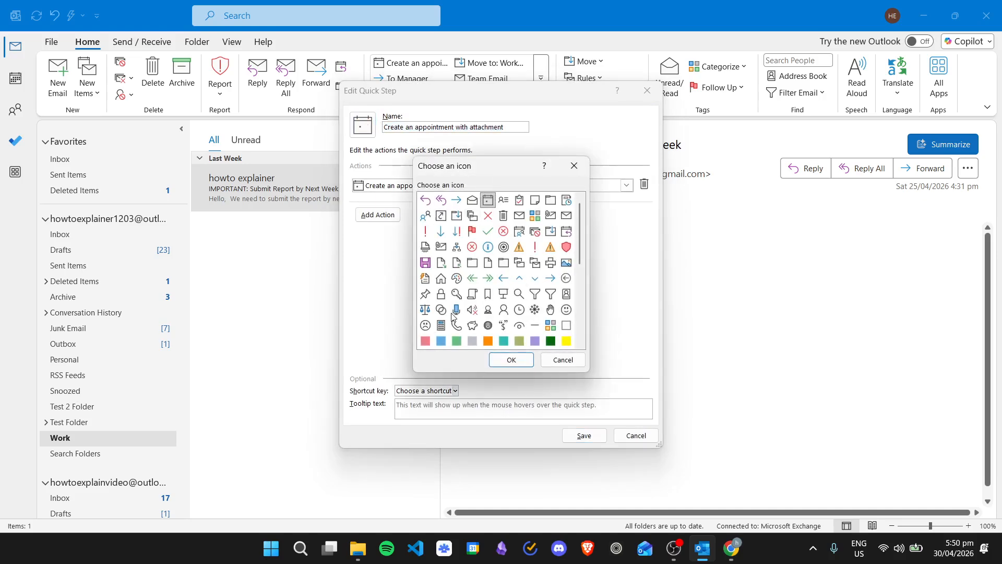
pyautogui.click(561, 359)
pyautogui.click(647, 91)
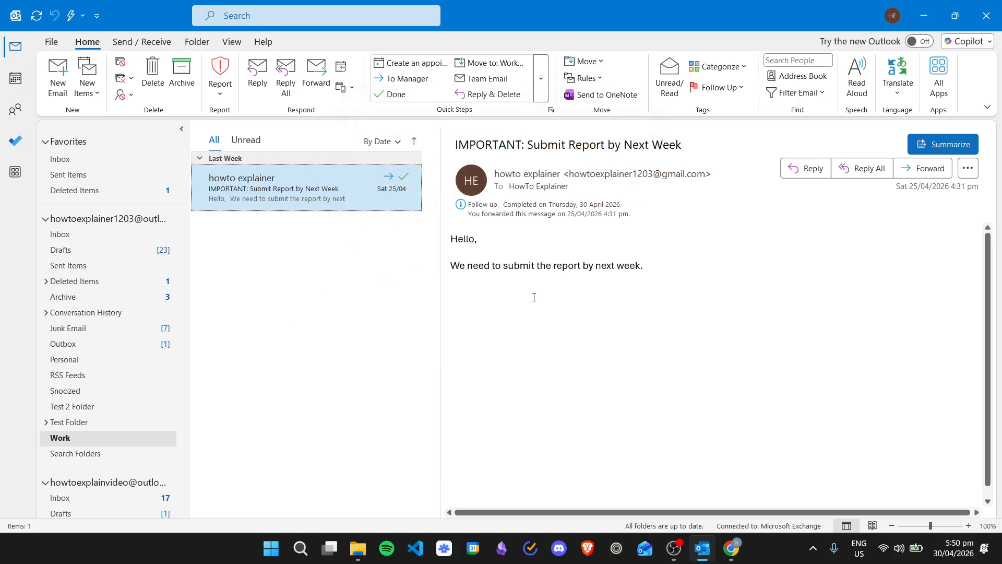
# Run the "Create an appointment with attachment" quick step on the selected email, view the attachment's options, and discard the appointment.
pyautogui.click(412, 63)
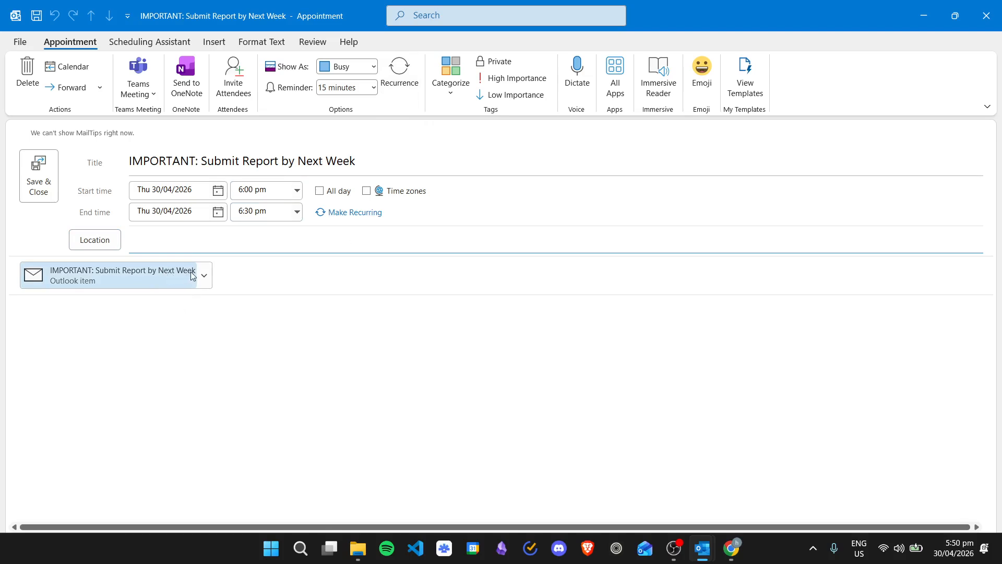
pyautogui.click(204, 275)
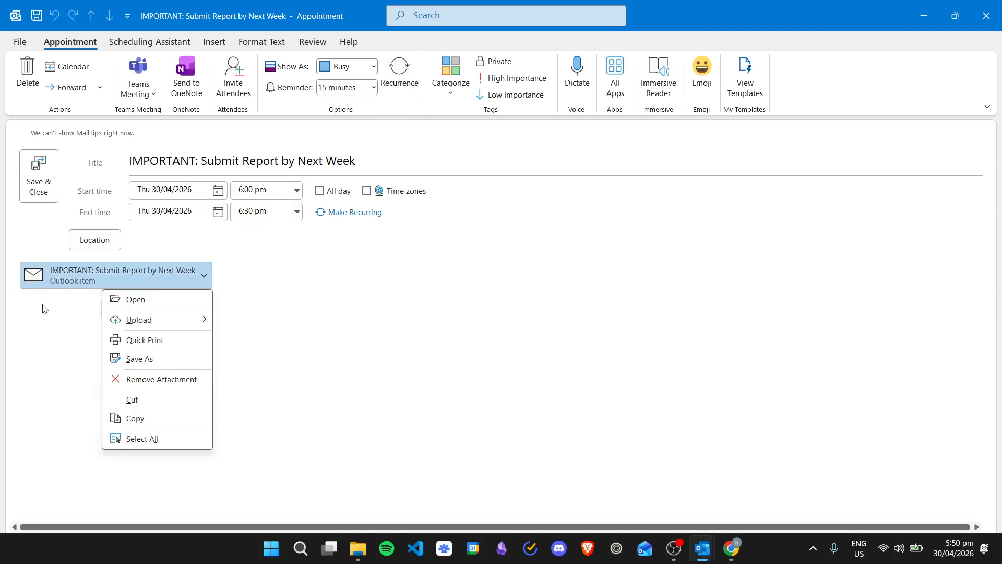
pyautogui.click(28, 307)
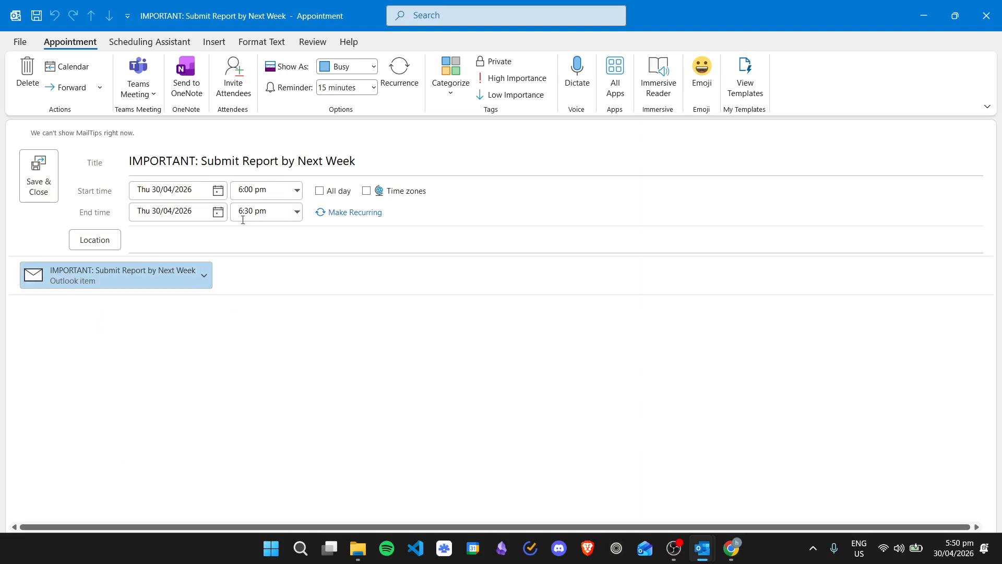
pyautogui.click(201, 237)
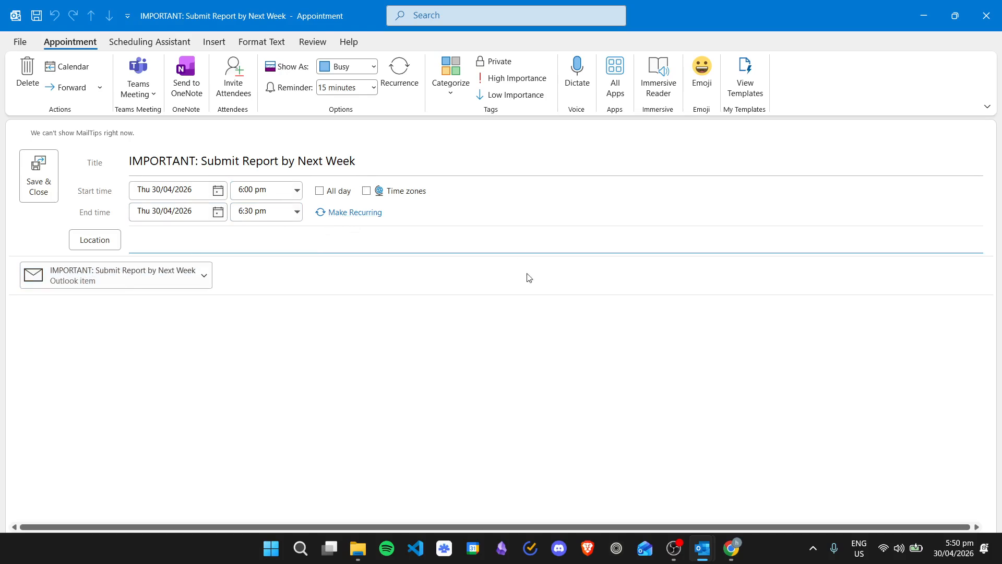
pyautogui.click(986, 16)
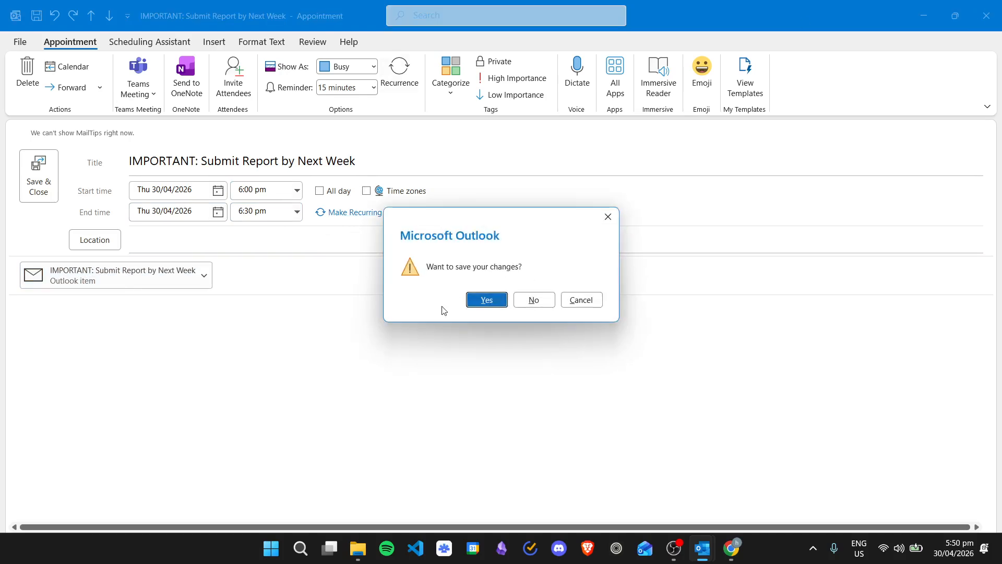
pyautogui.click(532, 297)
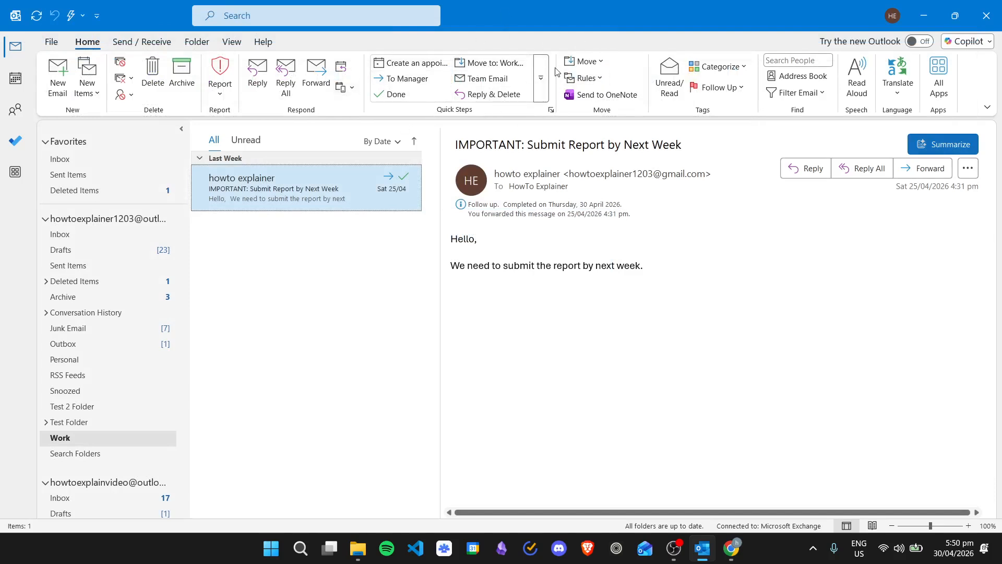
pyautogui.click(541, 78)
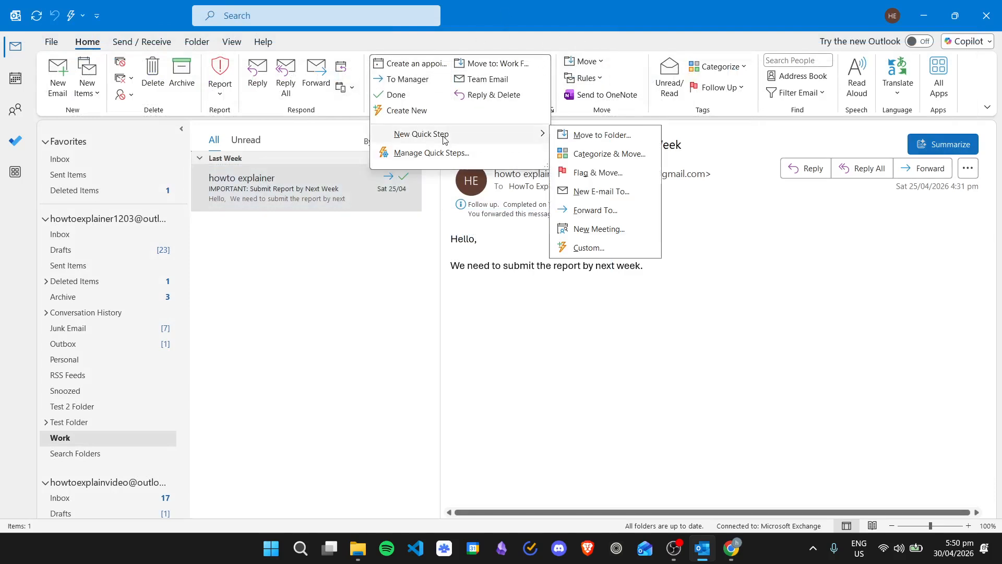
pyautogui.click(271, 173)
pyautogui.rightClick(303, 189)
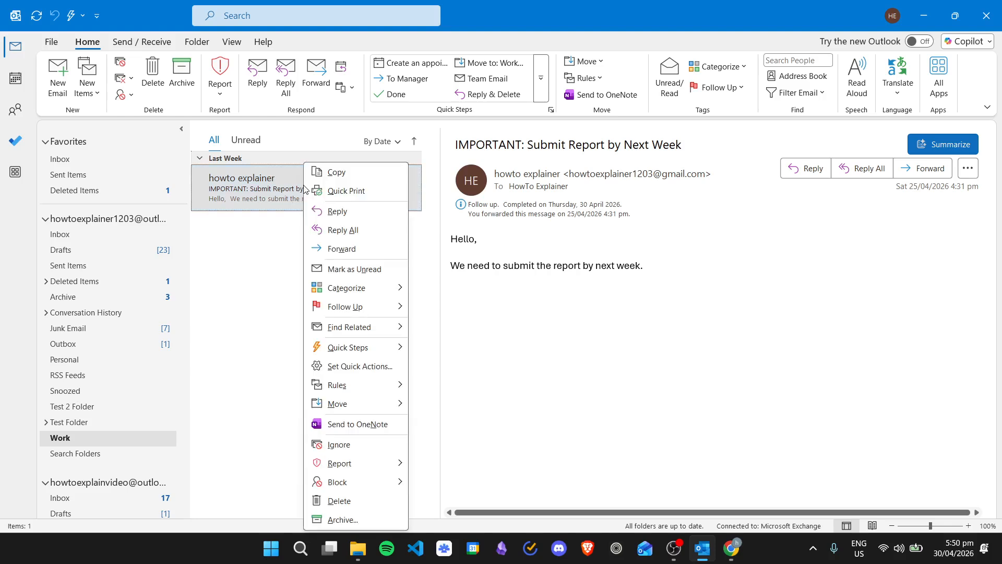
pyautogui.click(243, 251)
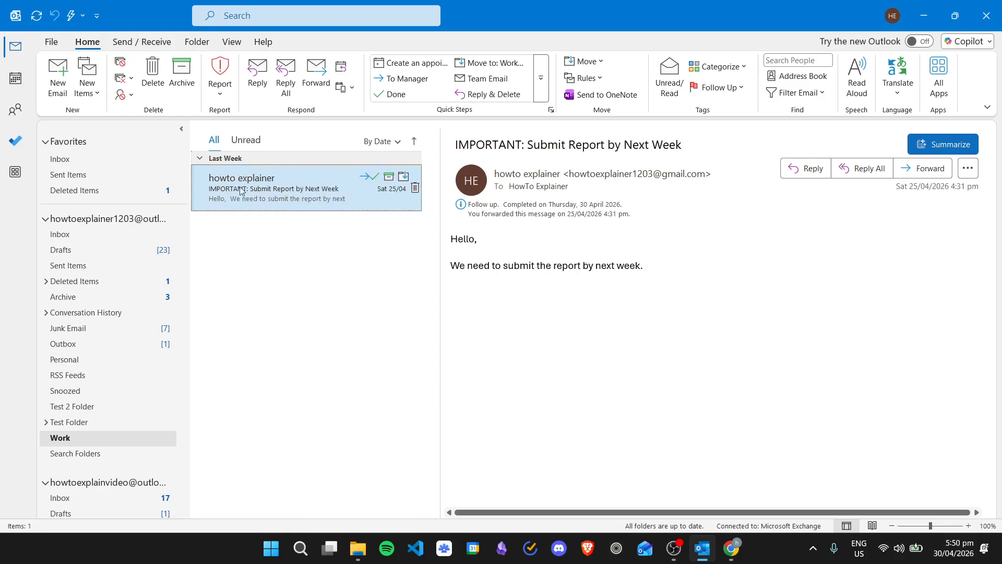
pyautogui.rightClick(274, 188)
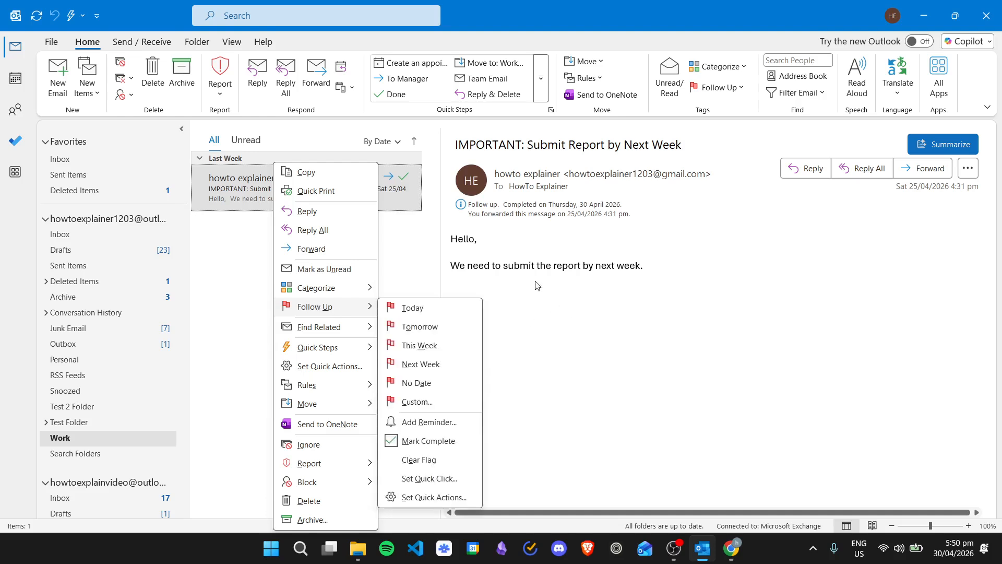
pyautogui.click(424, 242)
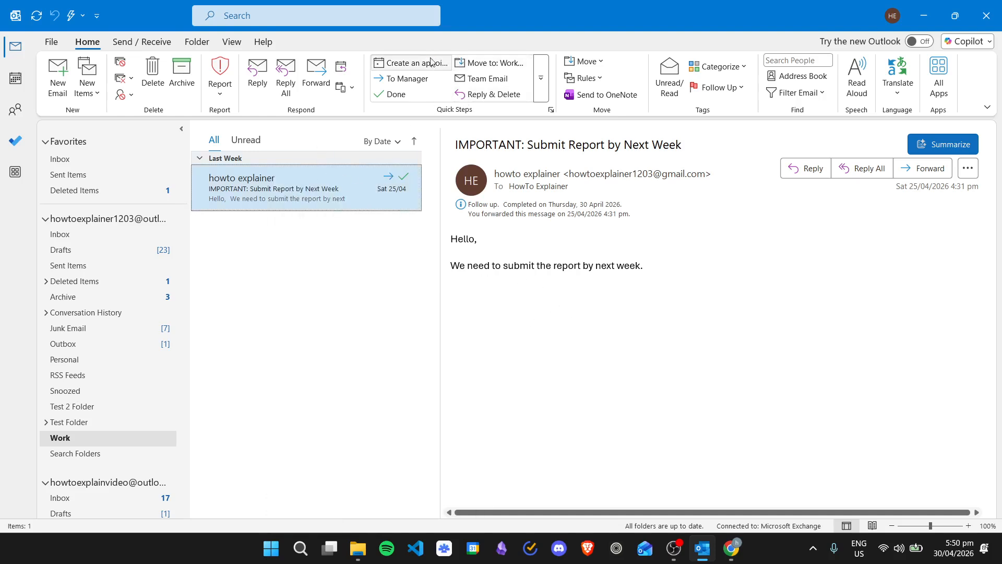
pyautogui.click(542, 76)
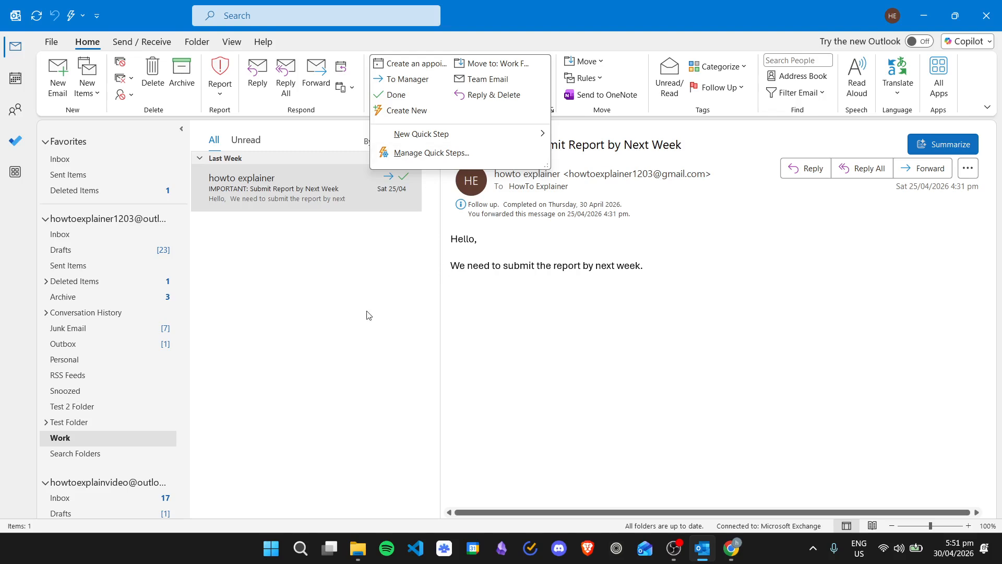
pyautogui.click(353, 297)
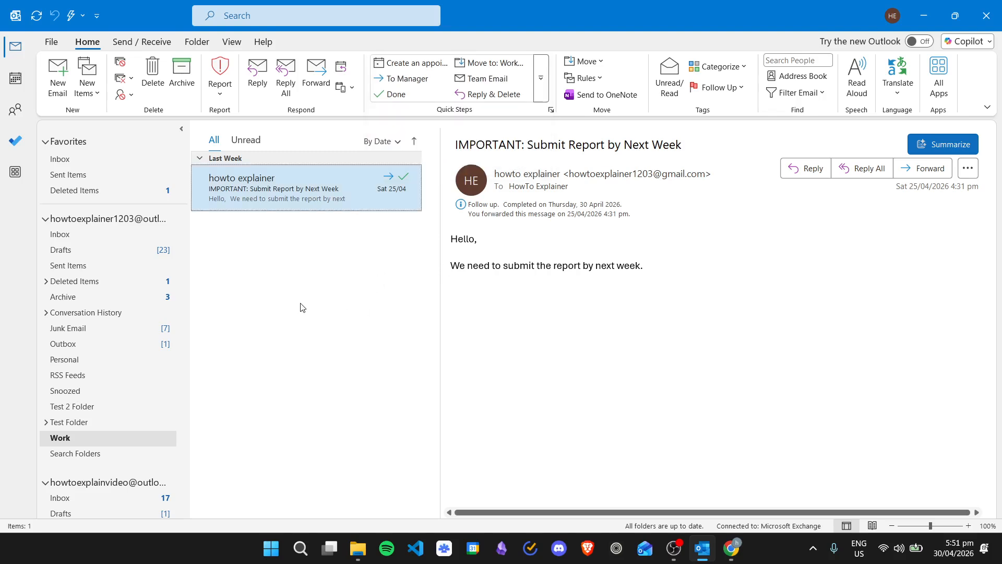